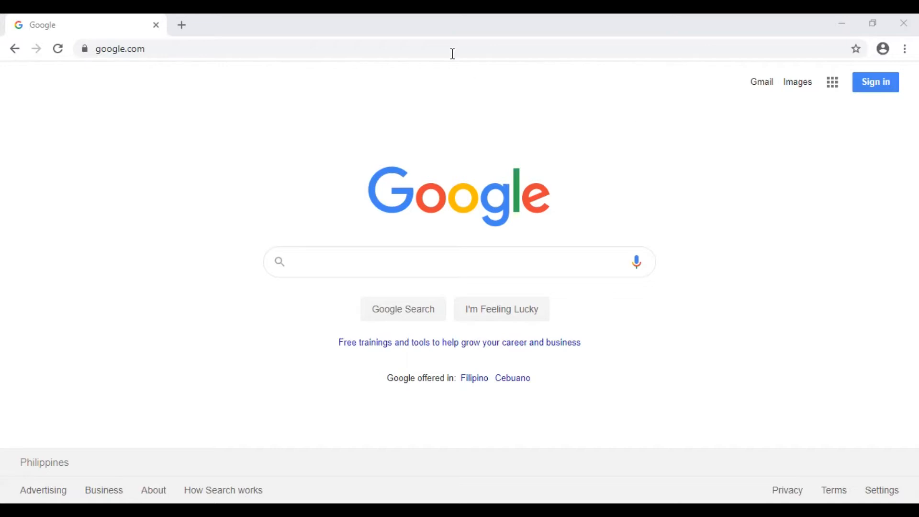
Step: Load office.com in Chrome to reach the Welcome to Office page
{"action": "left_click", "coordinate": [175, 48]}
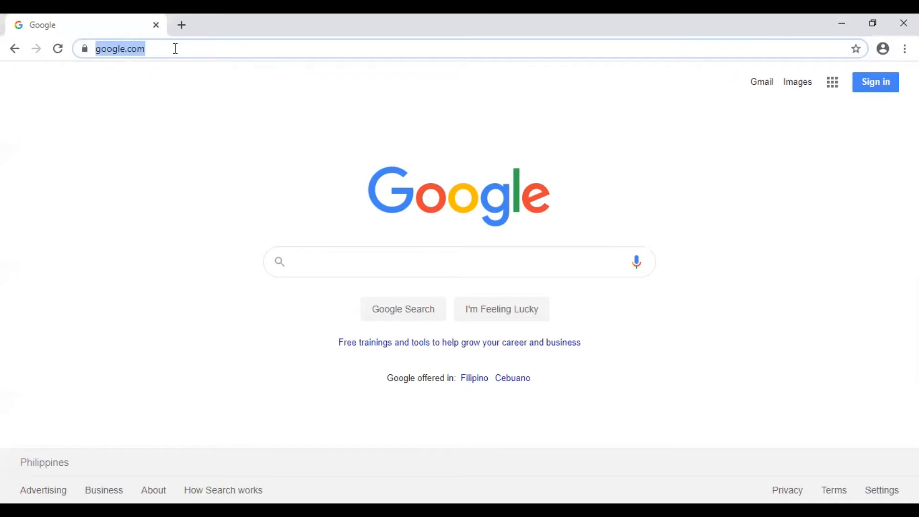
{"action": "type", "text": "office"}
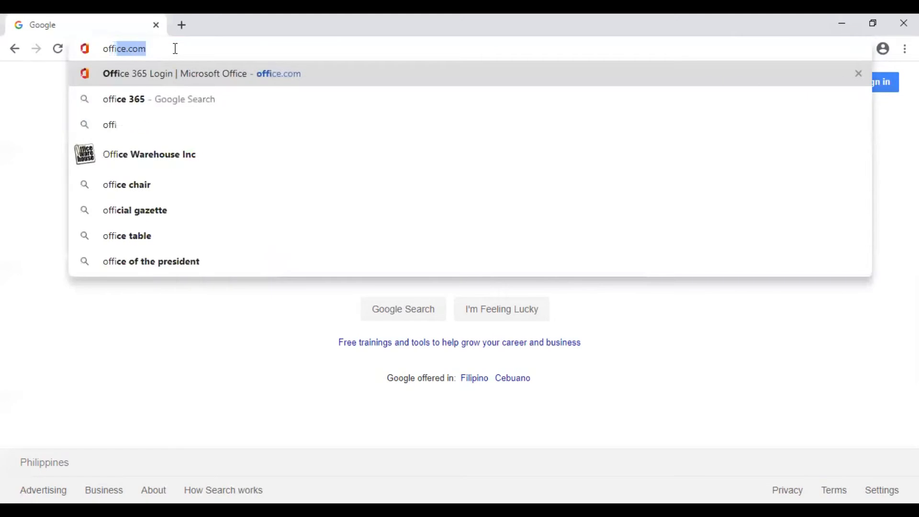
{"action": "type", "text": ".com"}
{"action": "key", "text": "Return"}
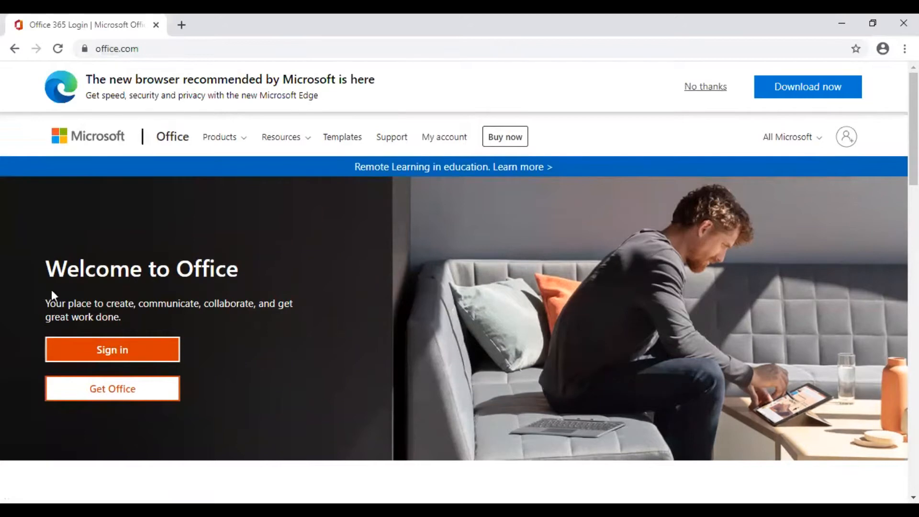
Step: Sign in to Office 365 with the school account e-mail and its password
{"action": "left_click", "coordinate": [138, 353]}
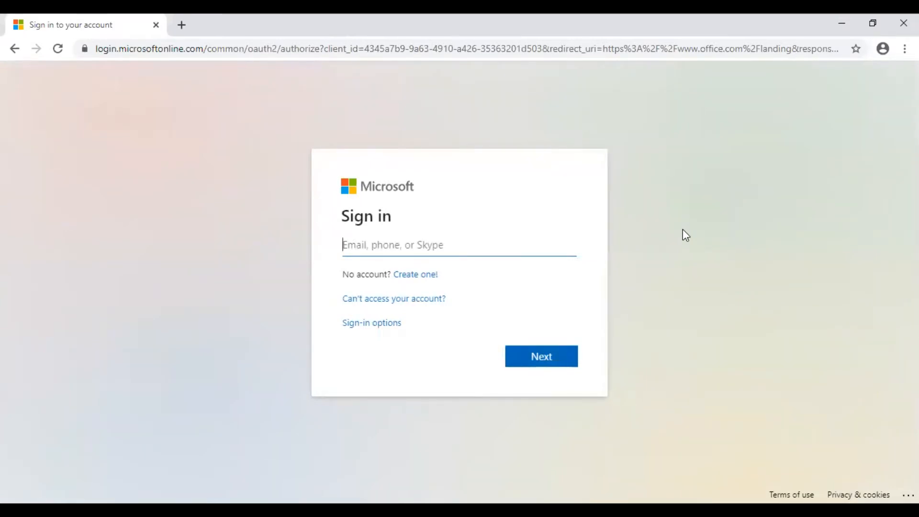
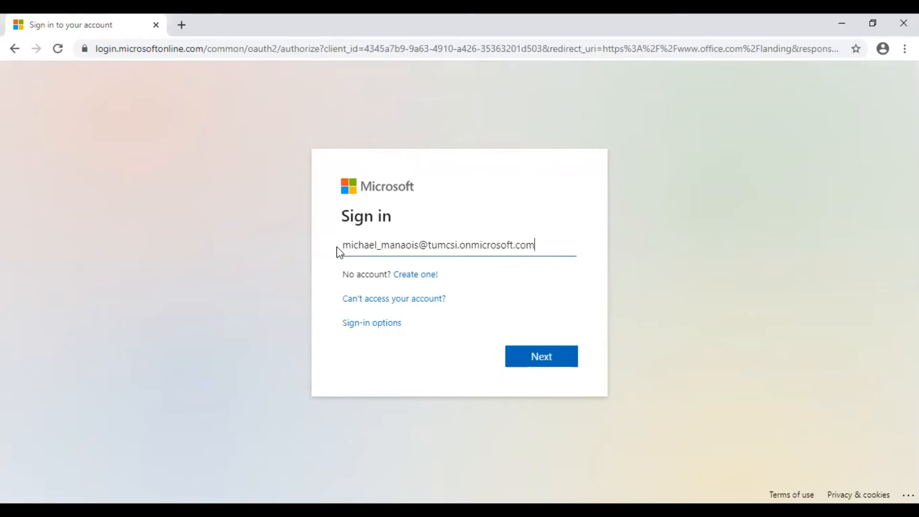
{"action": "left_click", "coordinate": [553, 360]}
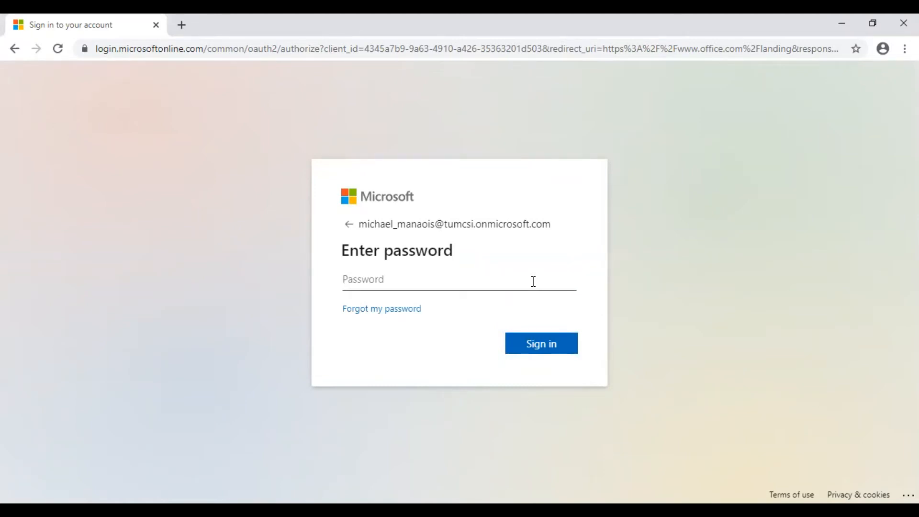
{"action": "type", "text": "********"}
{"action": "left_click", "coordinate": [548, 355]}
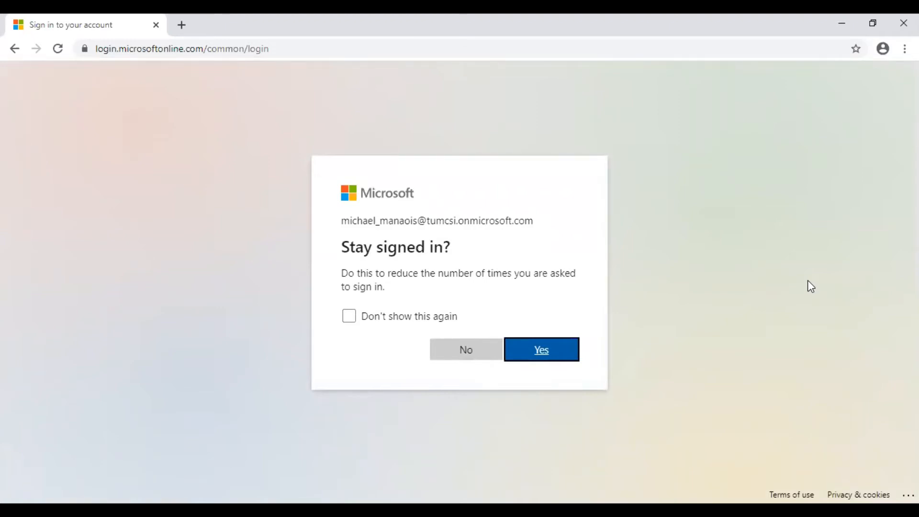
Step: Choose to stay signed in, then launch Teams from the Office home page
{"action": "left_click", "coordinate": [558, 354]}
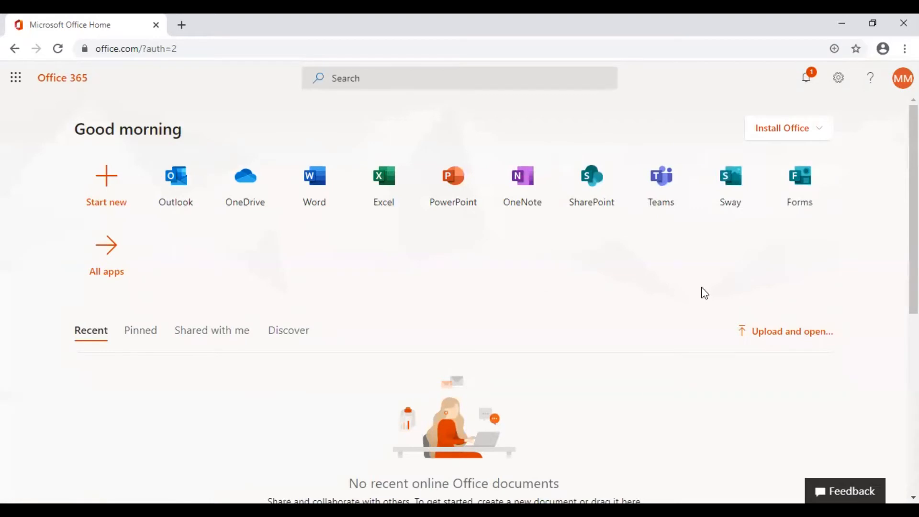
{"action": "left_click", "coordinate": [673, 192]}
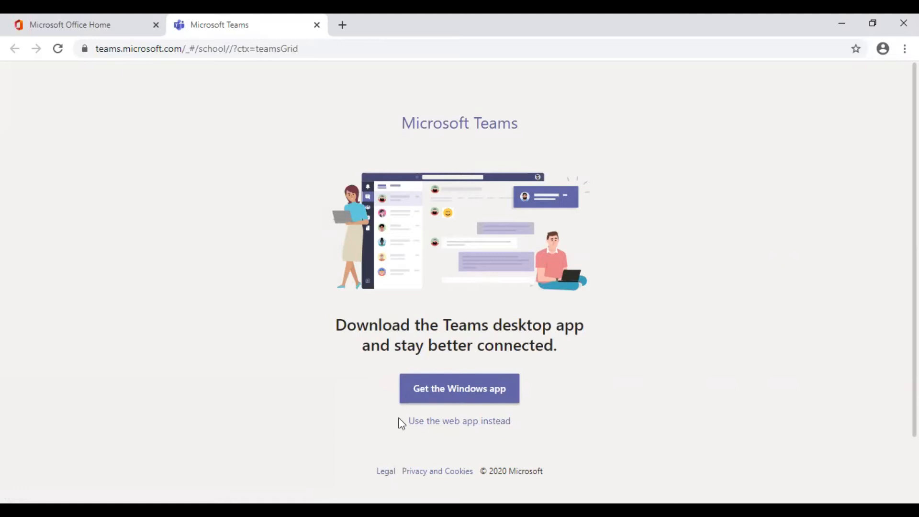
Step: Switch to the Teams web app and go to Join or create a team
{"action": "left_click", "coordinate": [482, 421]}
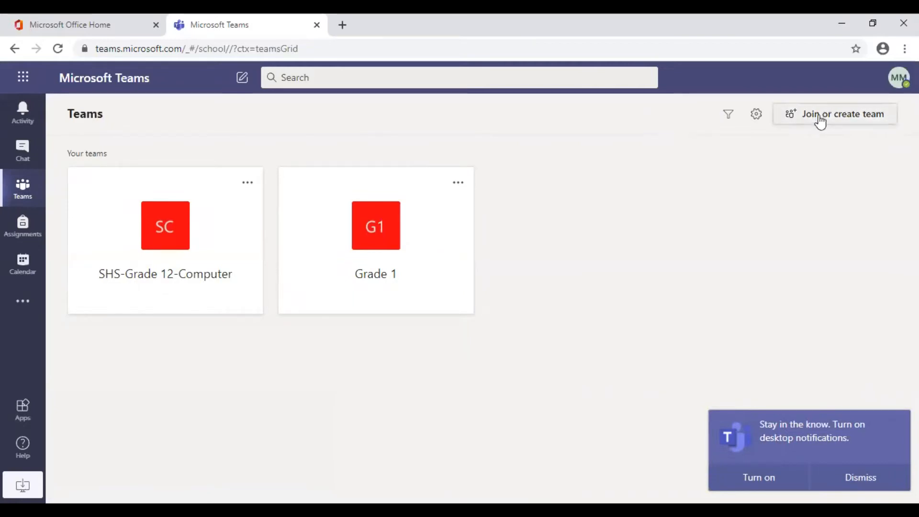
{"action": "left_click", "coordinate": [877, 120]}
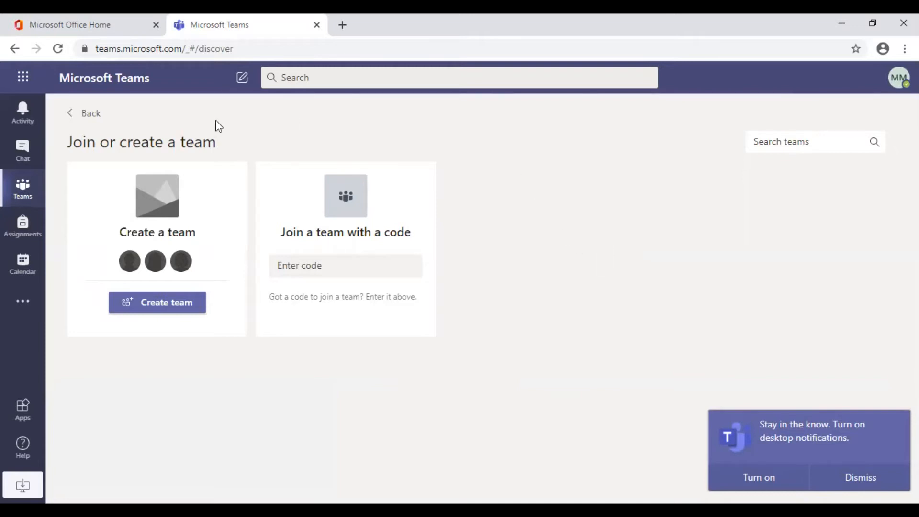
Step: Start creating a new team and choose the Class team type
{"action": "left_click", "coordinate": [189, 310]}
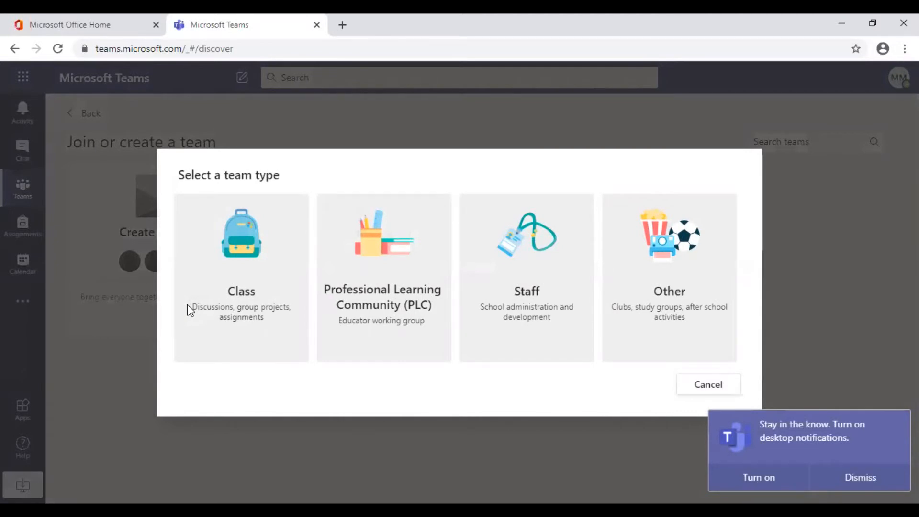
{"action": "left_click", "coordinate": [258, 255]}
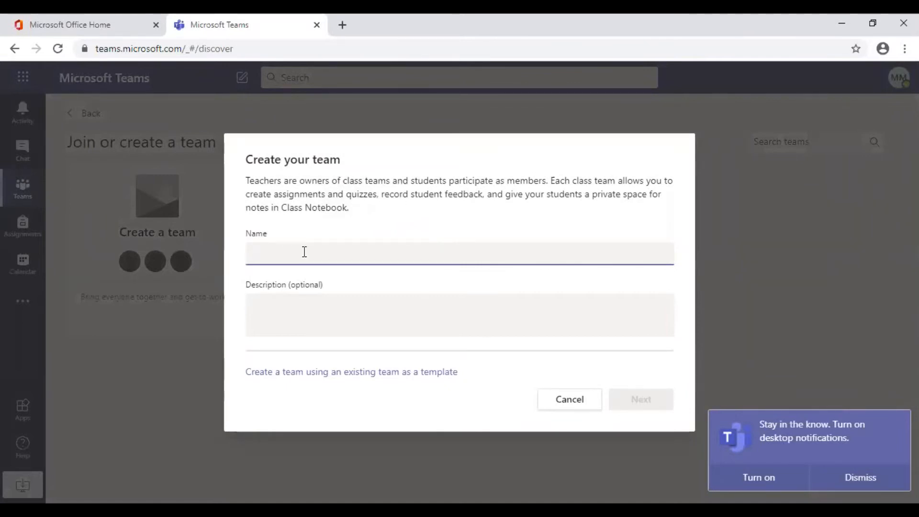
Step: Name the class team 'SHS-Grade 10-Computer', describe it as 'Thursdays - 8:00 to 9:00am', and create it
{"action": "type", "text": "SHS-Grade"}
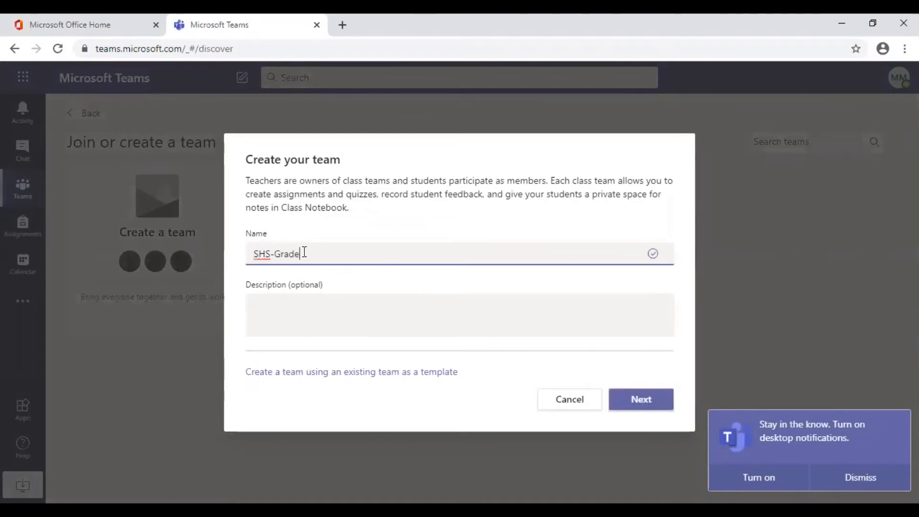
{"action": "type", "text": " 10-C"}
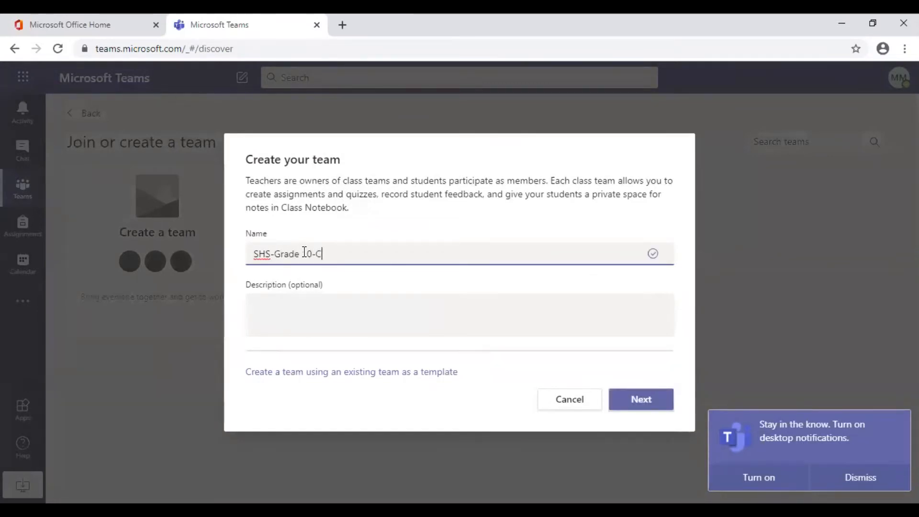
{"action": "type", "text": "omputer"}
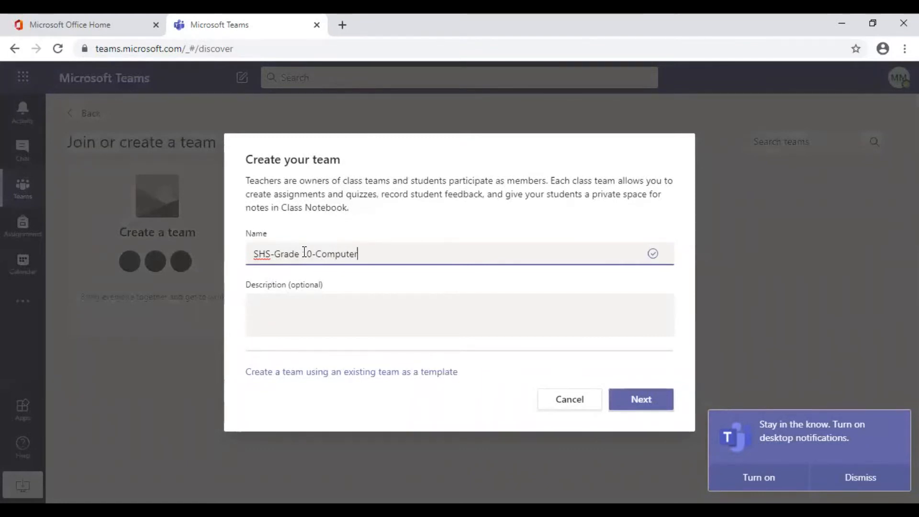
{"action": "left_click", "coordinate": [337, 301]}
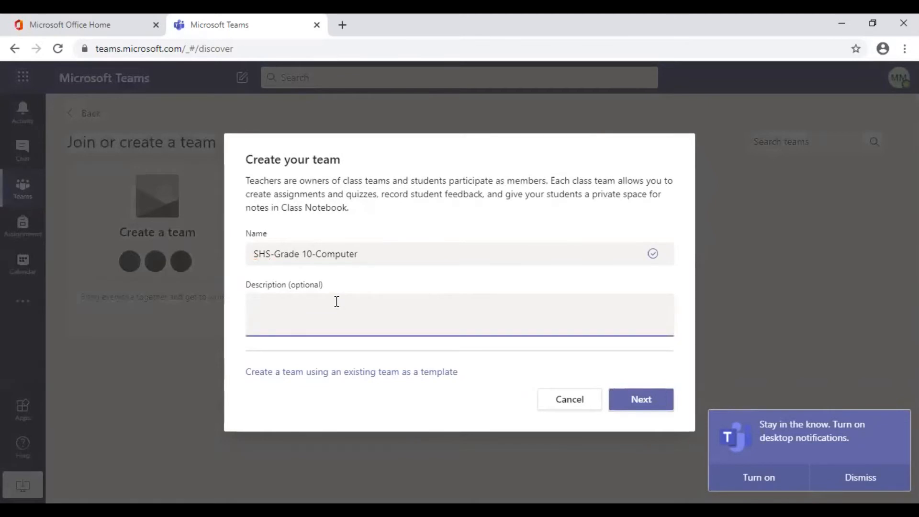
{"action": "type", "text": "Thursdays - 8:00 to 9"}
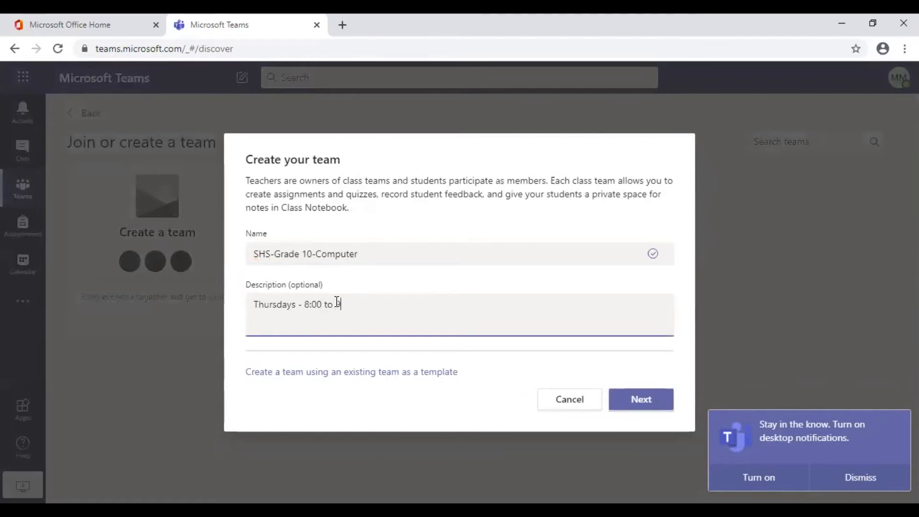
{"action": "type", "text": ":00am"}
{"action": "left_click", "coordinate": [650, 404]}
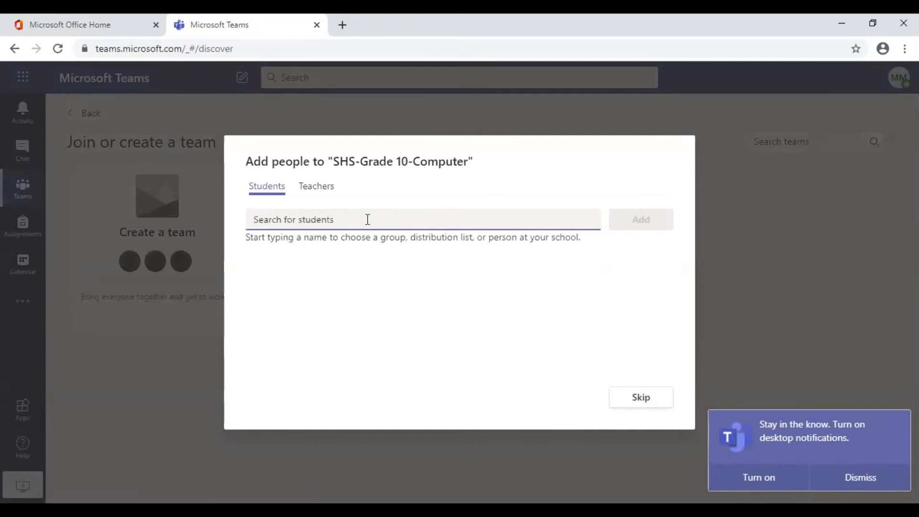
Step: Add a student found by surname and the TUMCSi Technical Team group as students
{"action": "type", "text": "manaois"}
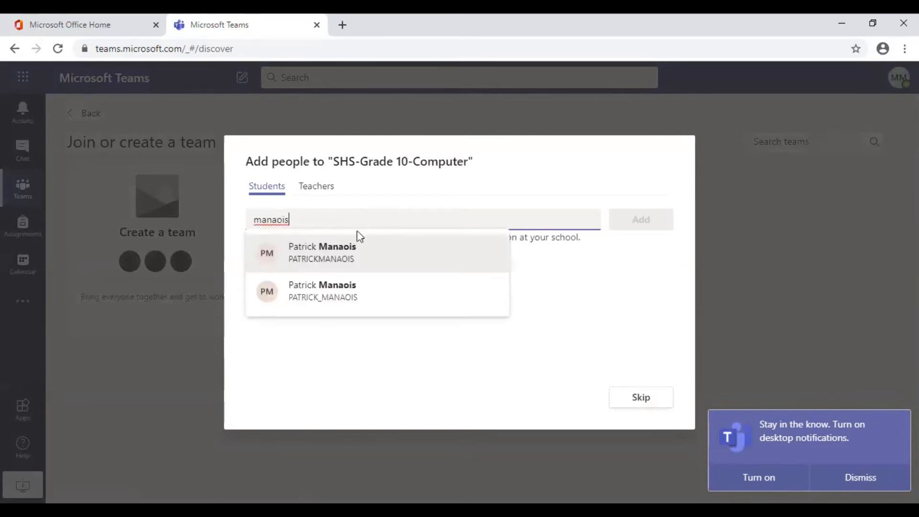
{"action": "left_click", "coordinate": [330, 293]}
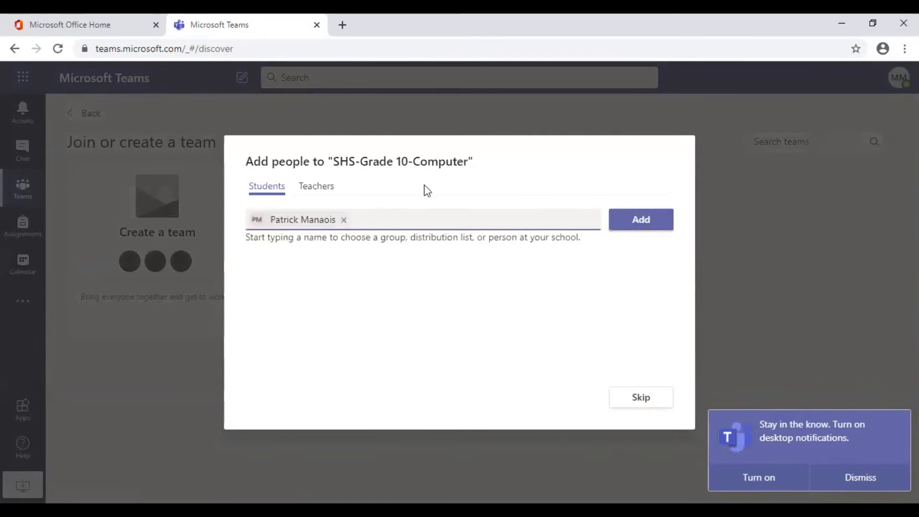
{"action": "type", "text": "tumcsi"}
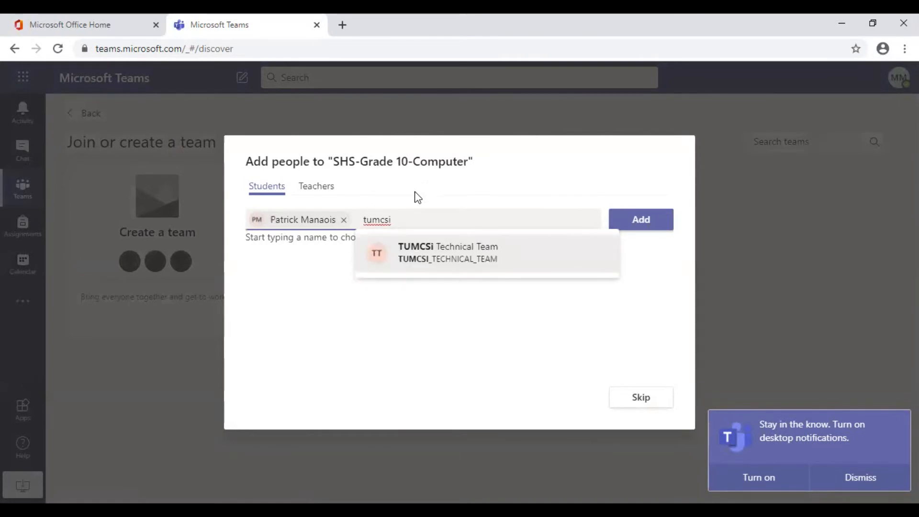
{"action": "left_click", "coordinate": [462, 266]}
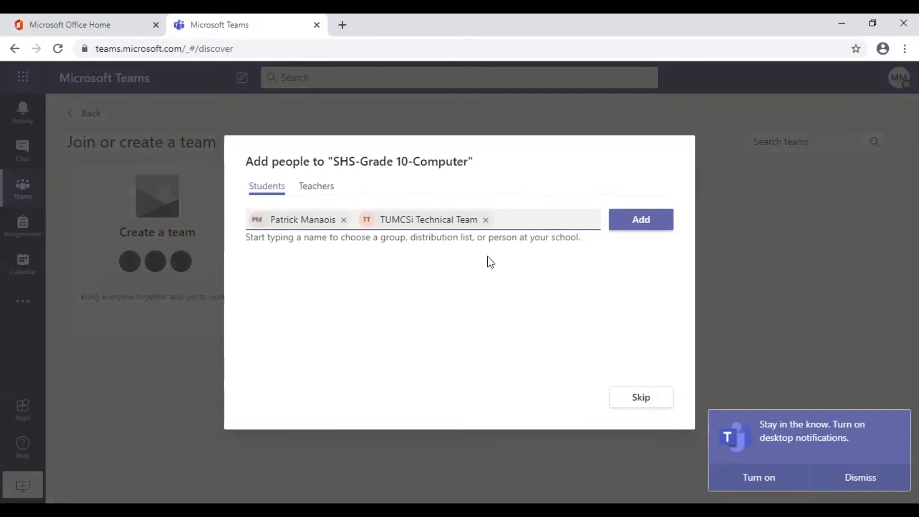
Step: Switch to the Teachers tab and search for the first teacher by surname
{"action": "left_click", "coordinate": [317, 190]}
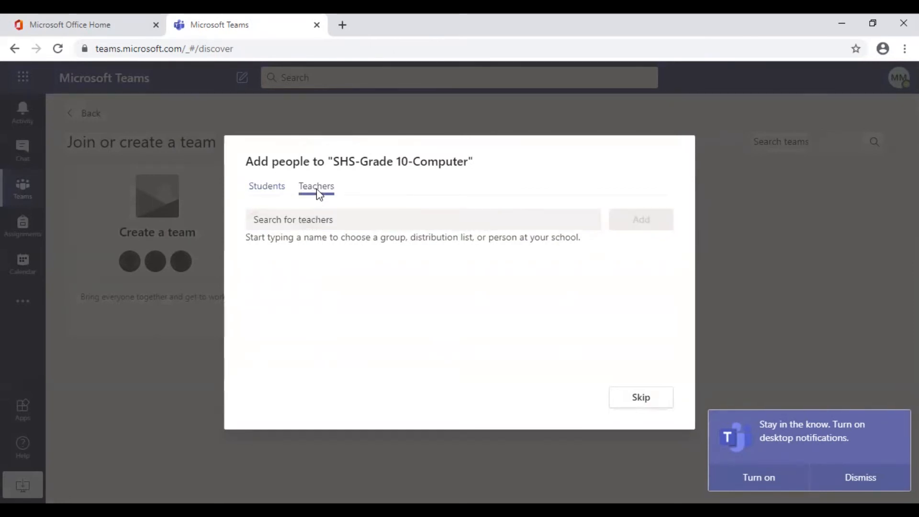
{"action": "left_click", "coordinate": [361, 219]}
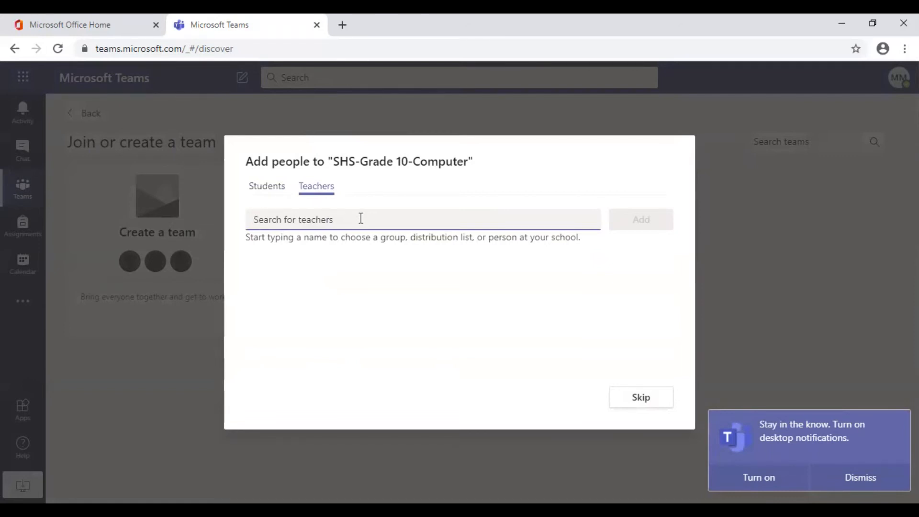
{"action": "type", "text": "cayetano"}
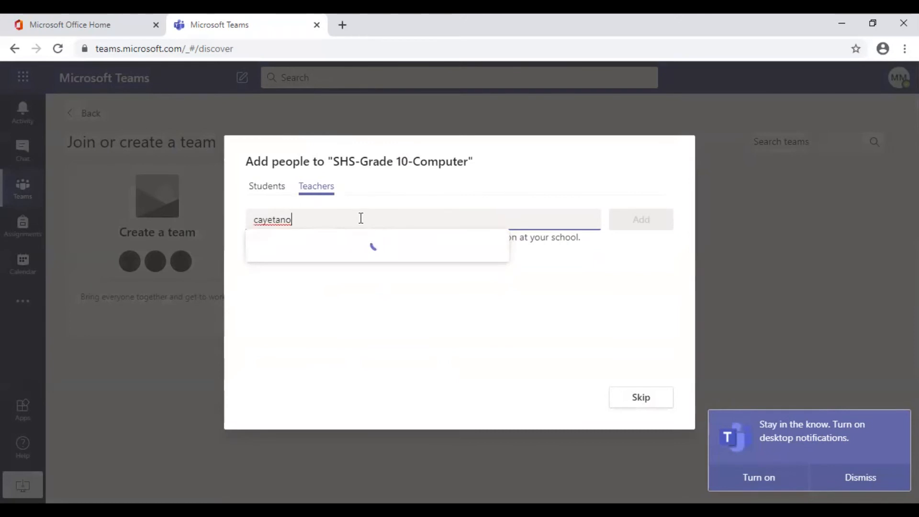
Step: Pick both teachers from the surname searches, add them, and return to the Students tab
{"action": "left_click", "coordinate": [334, 257]}
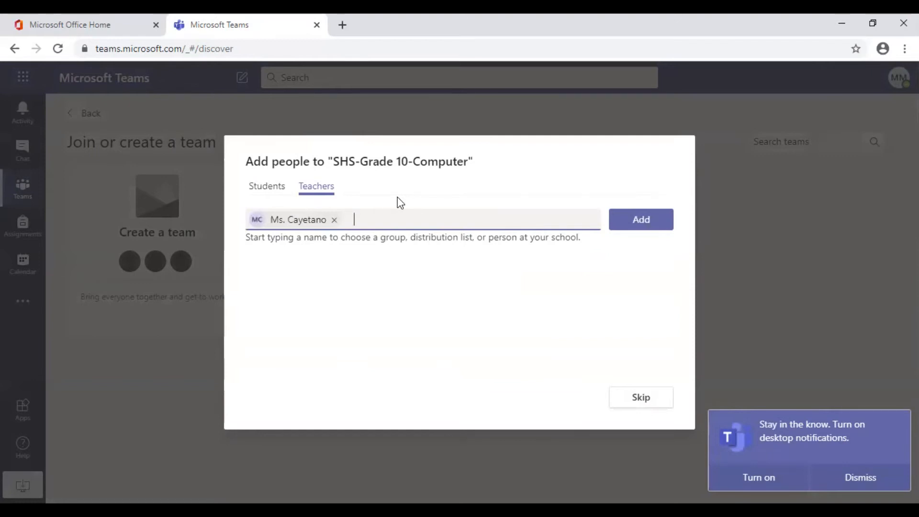
{"action": "type", "text": "baloca"}
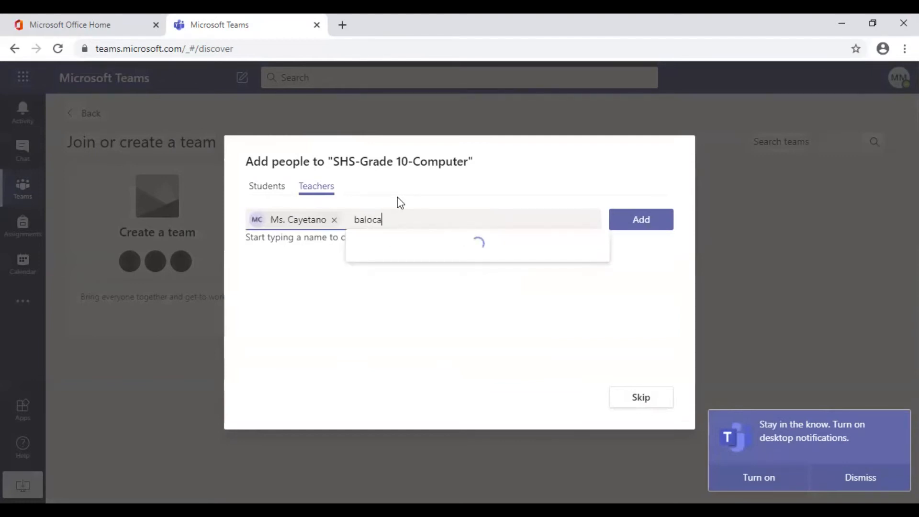
{"action": "left_click", "coordinate": [432, 257]}
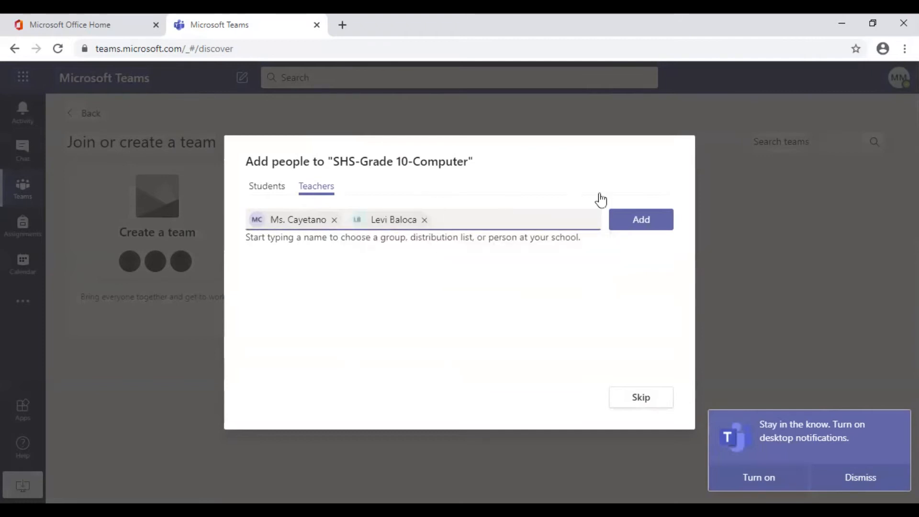
{"action": "left_click", "coordinate": [643, 225]}
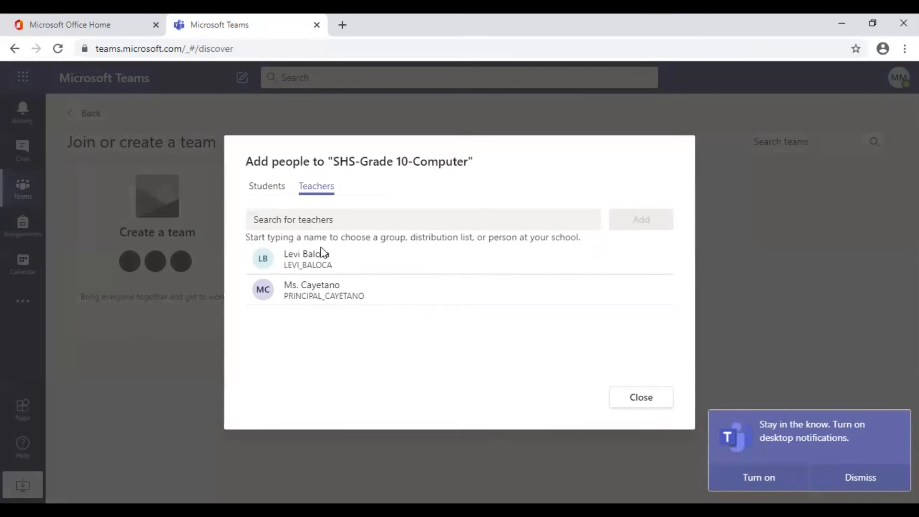
{"action": "left_click", "coordinate": [273, 192]}
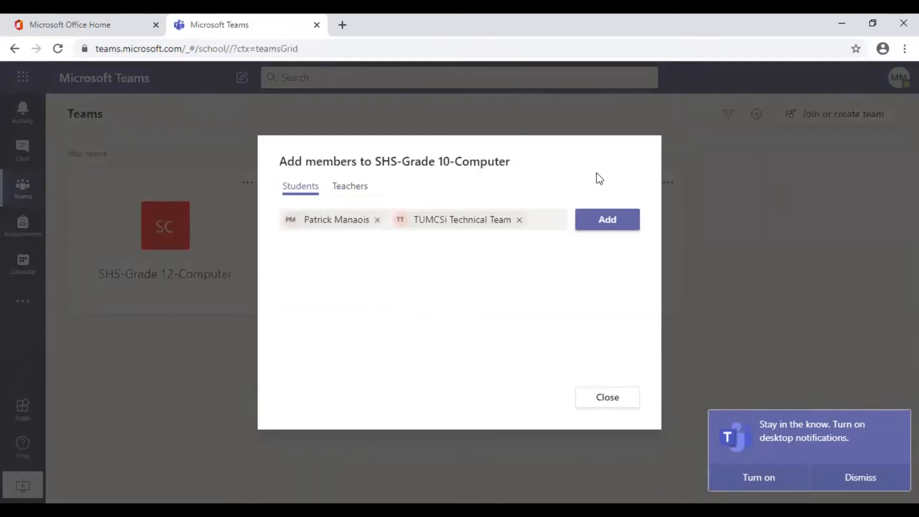
Step: Add the queued student and group, close the dialog, and open SHS-Grade 10-Computer
{"action": "left_click", "coordinate": [607, 221]}
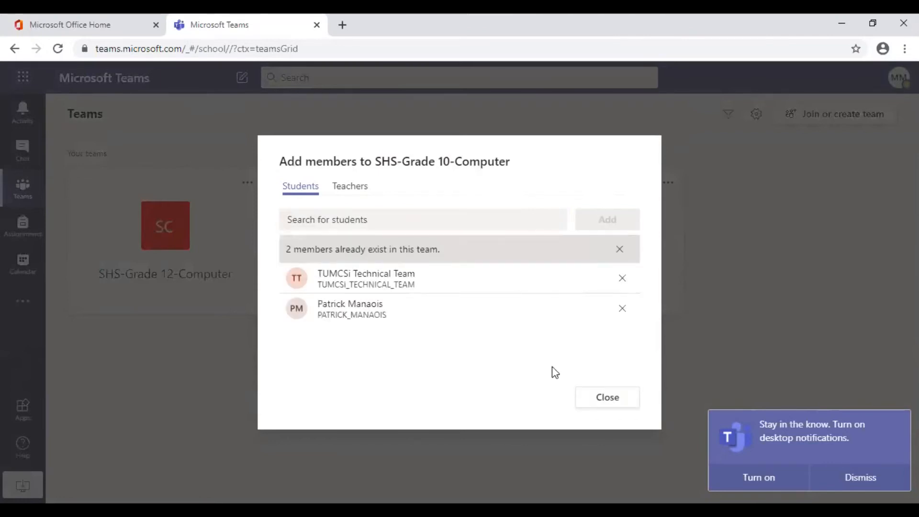
{"action": "left_click", "coordinate": [607, 397]}
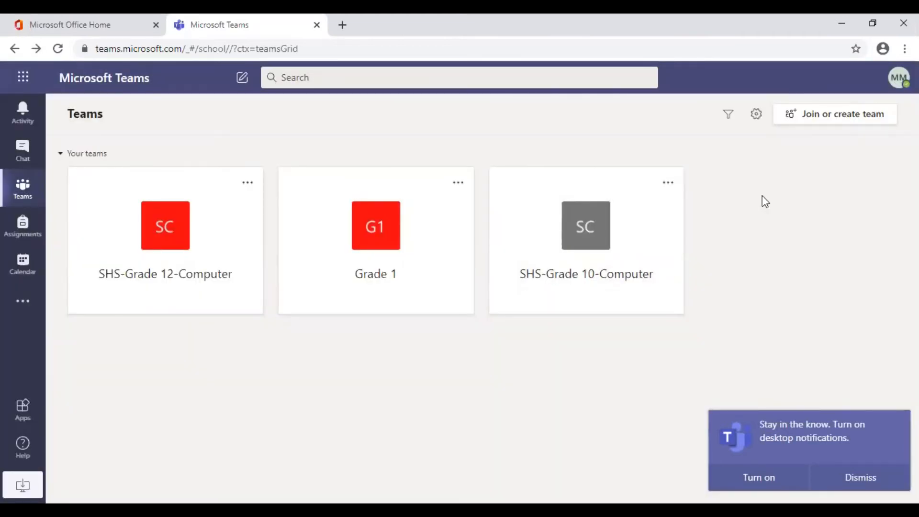
{"action": "left_click", "coordinate": [657, 240]}
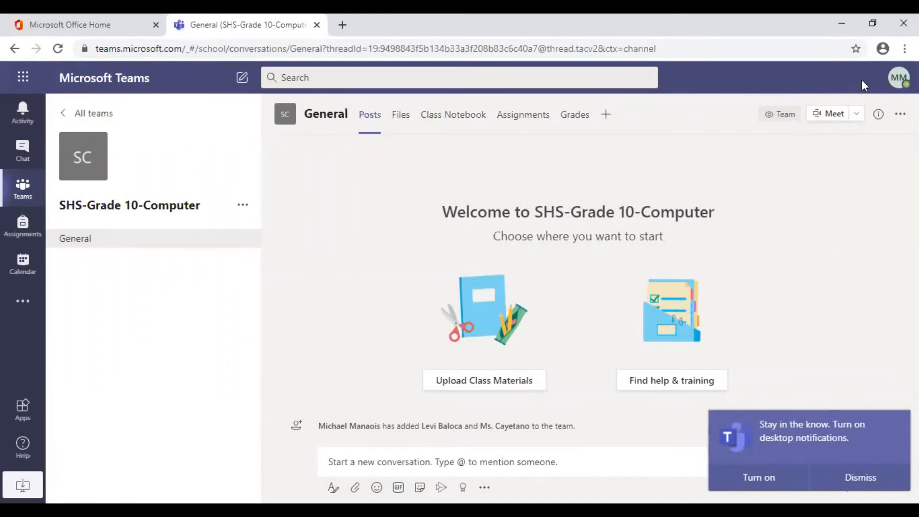
Step: Choose Schedule a meeting from the General channel's Meet dropdown
{"action": "left_click", "coordinate": [858, 117]}
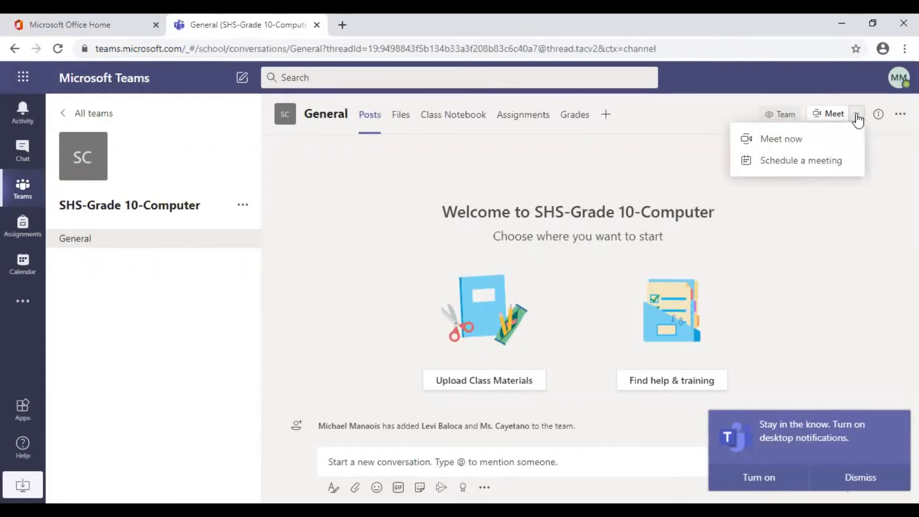
{"action": "left_click", "coordinate": [827, 168]}
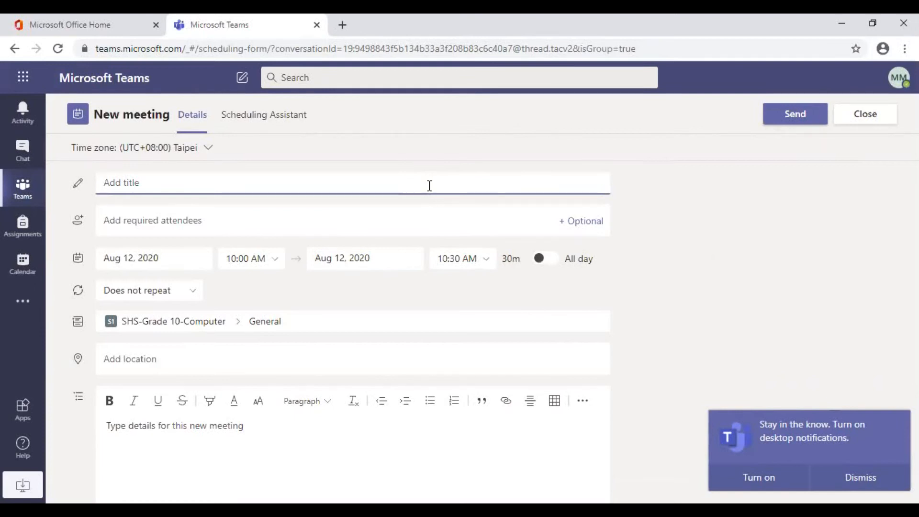
Step: Look at the meeting's Custom repeat options, cancel them, and close the new meeting form unsaved
{"action": "left_click", "coordinate": [445, 220]}
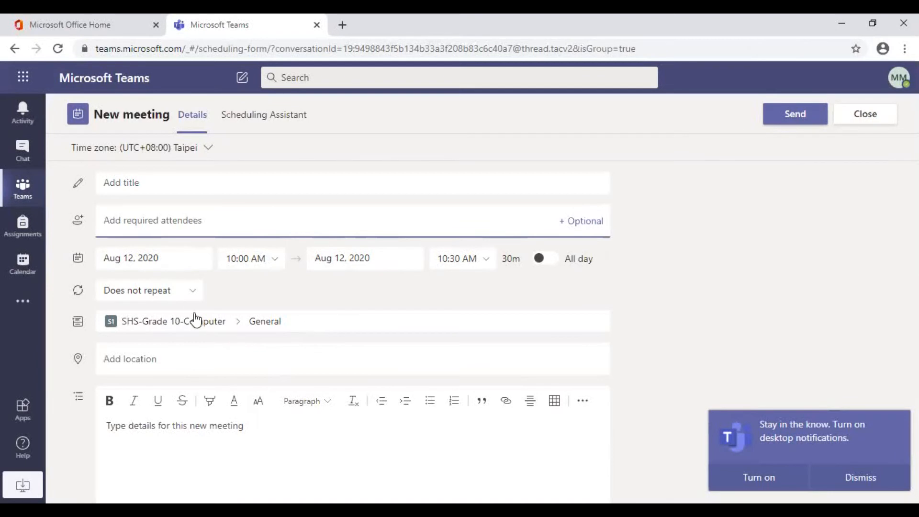
{"action": "left_click", "coordinate": [193, 292]}
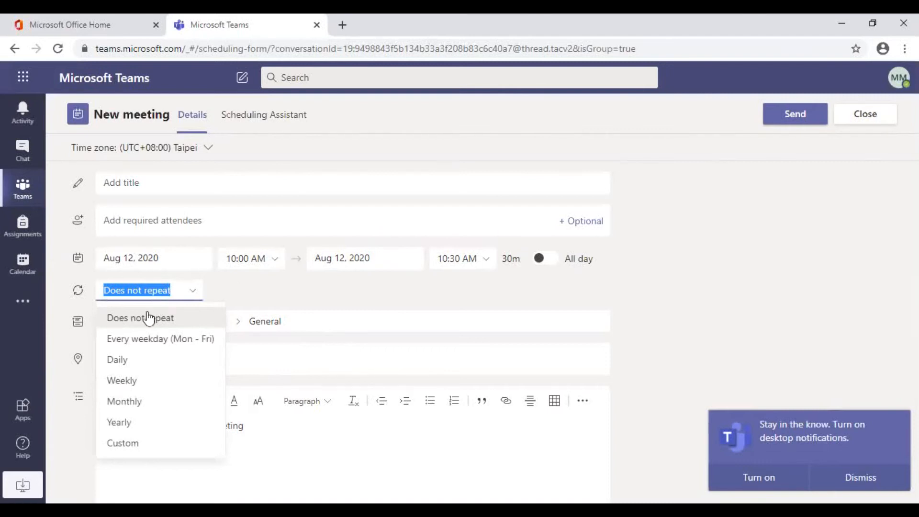
{"action": "left_click", "coordinate": [156, 444]}
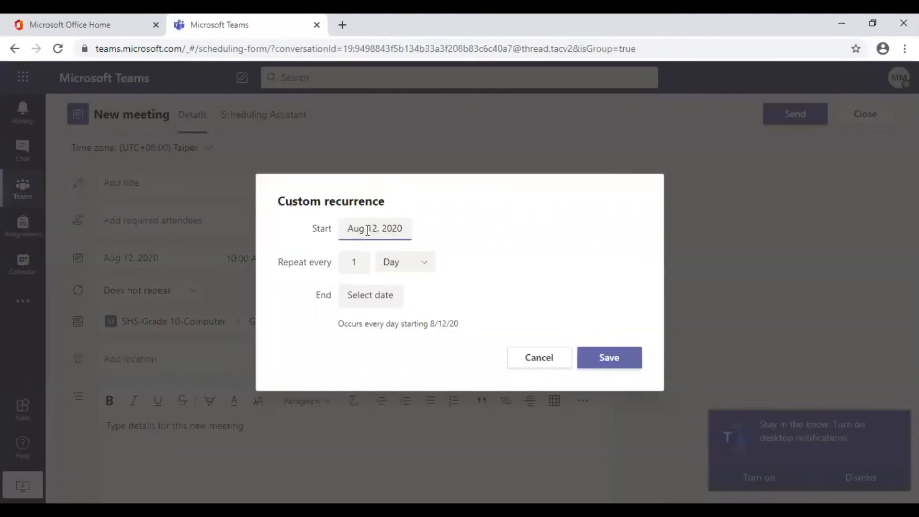
{"action": "left_click", "coordinate": [549, 365]}
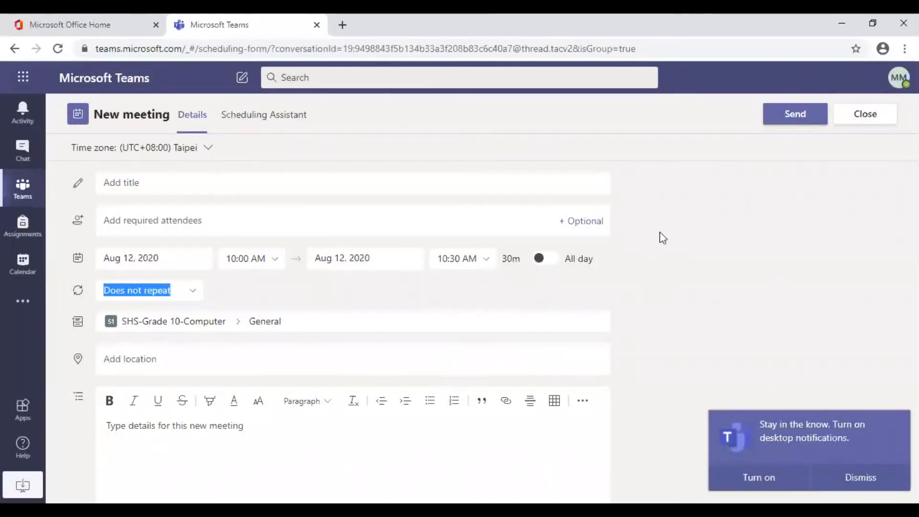
{"action": "left_click", "coordinate": [866, 119]}
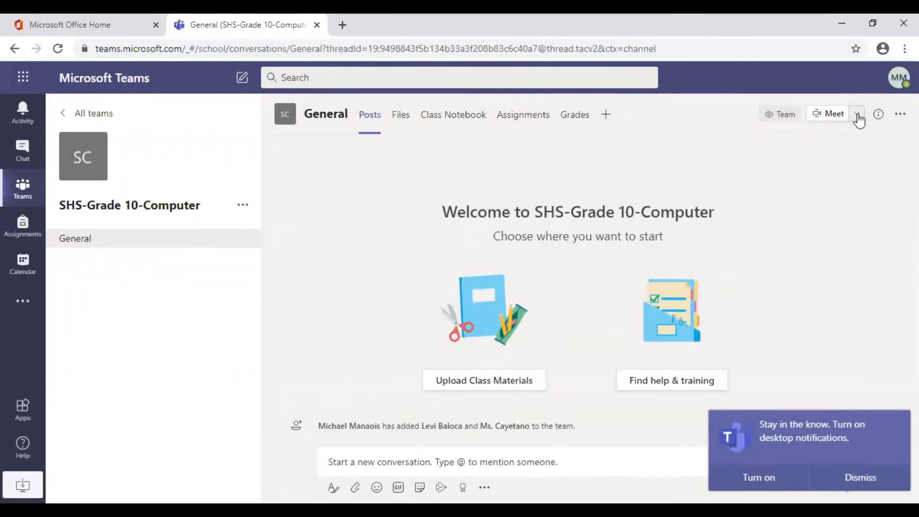
Step: Start a Meet now instant meeting in the General channel and allow microphone access
{"action": "left_click", "coordinate": [857, 116]}
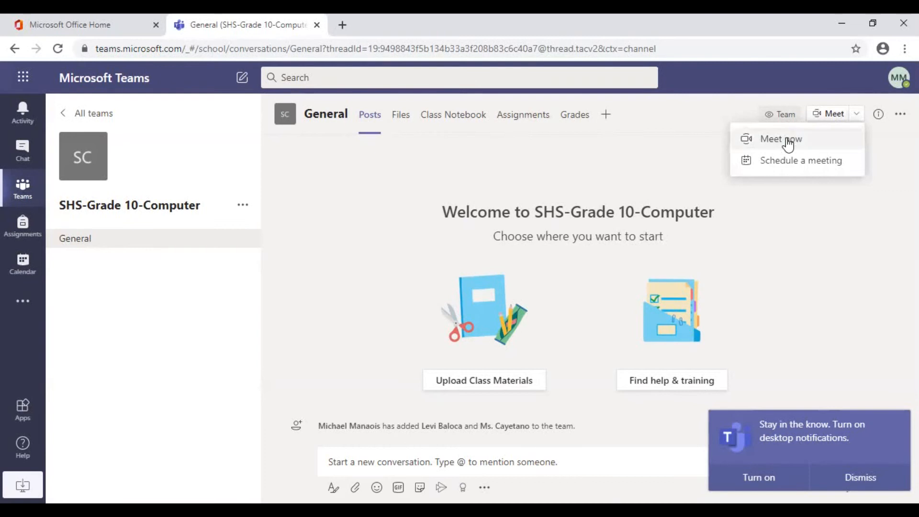
{"action": "left_click", "coordinate": [821, 142]}
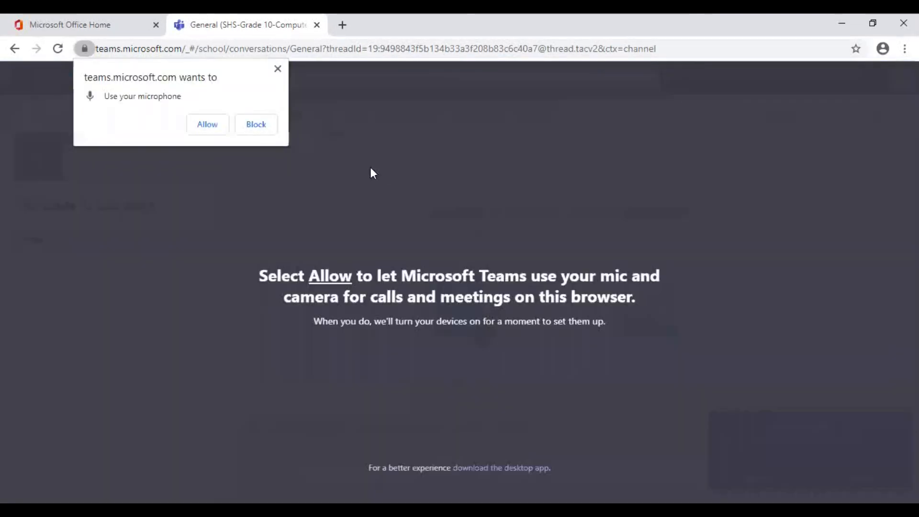
{"action": "left_click", "coordinate": [206, 125]}
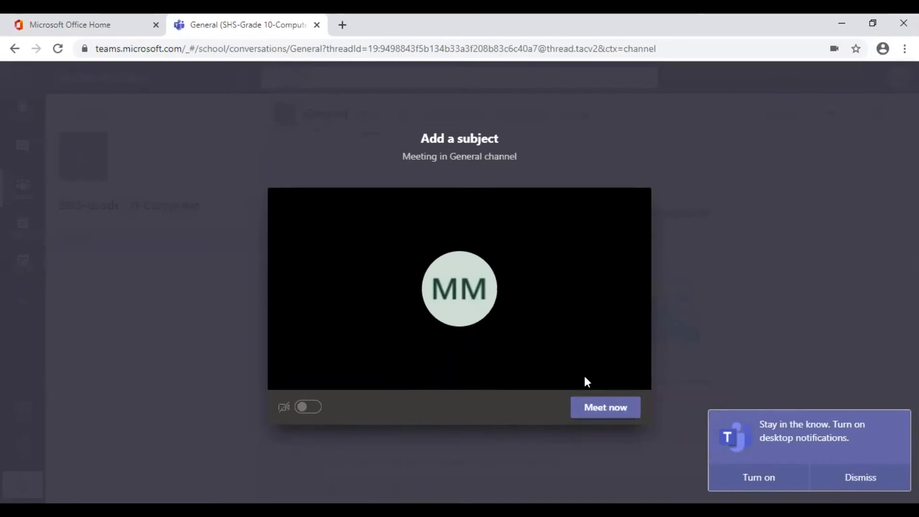
{"action": "left_click", "coordinate": [601, 411]}
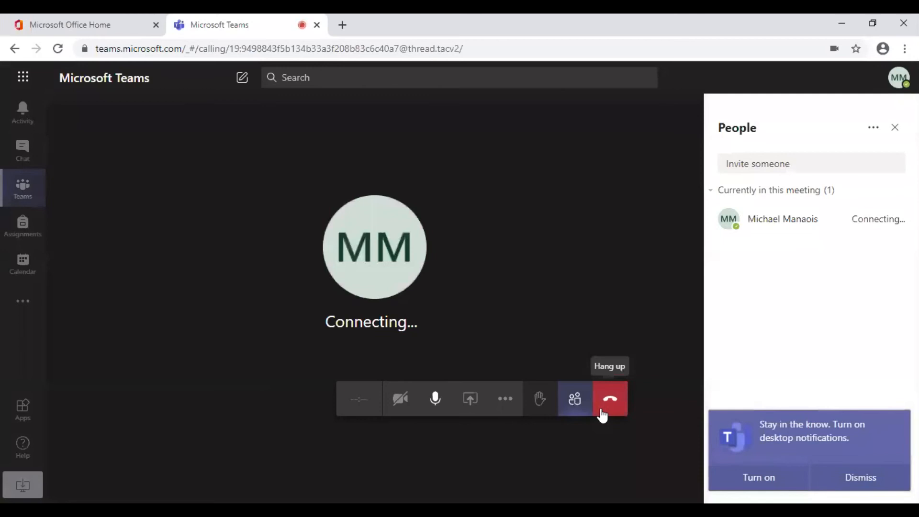
{"action": "left_click", "coordinate": [869, 477]}
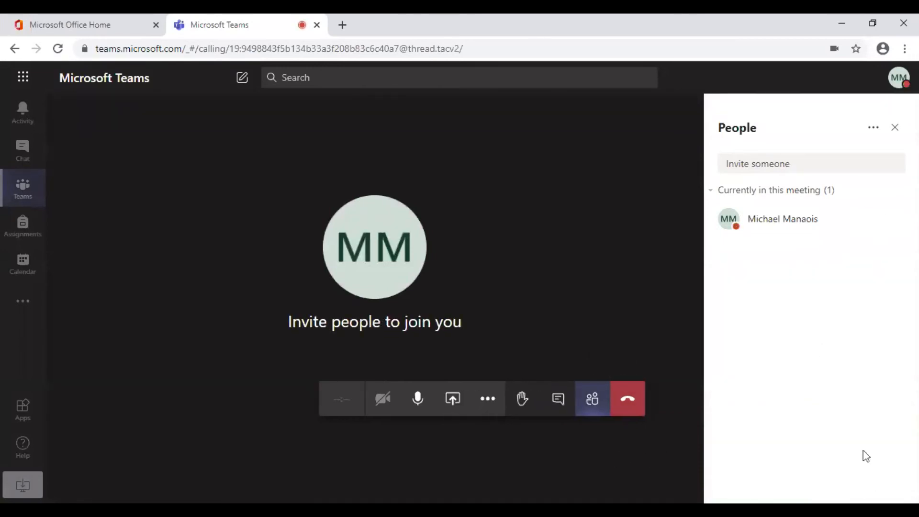
{"action": "mouse_move", "coordinate": [731, 275]}
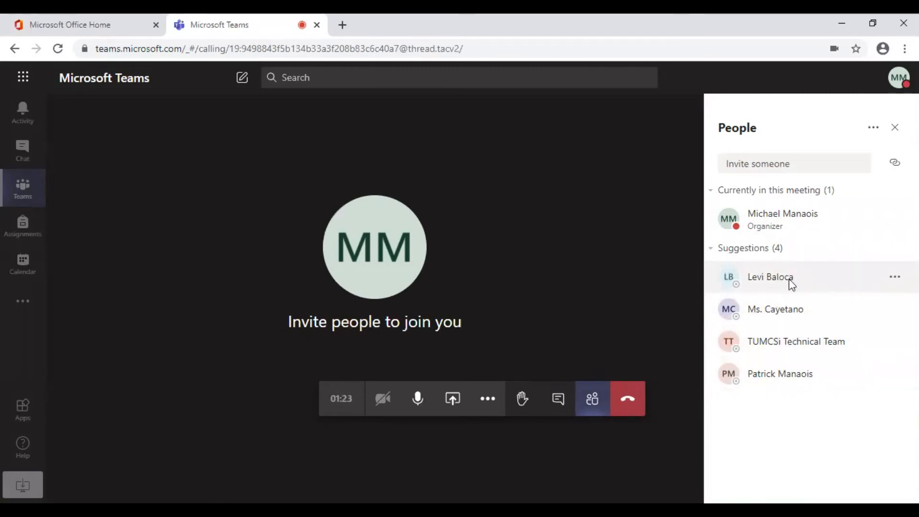
{"action": "mouse_move", "coordinate": [889, 277]}
{"action": "left_click", "coordinate": [895, 277]}
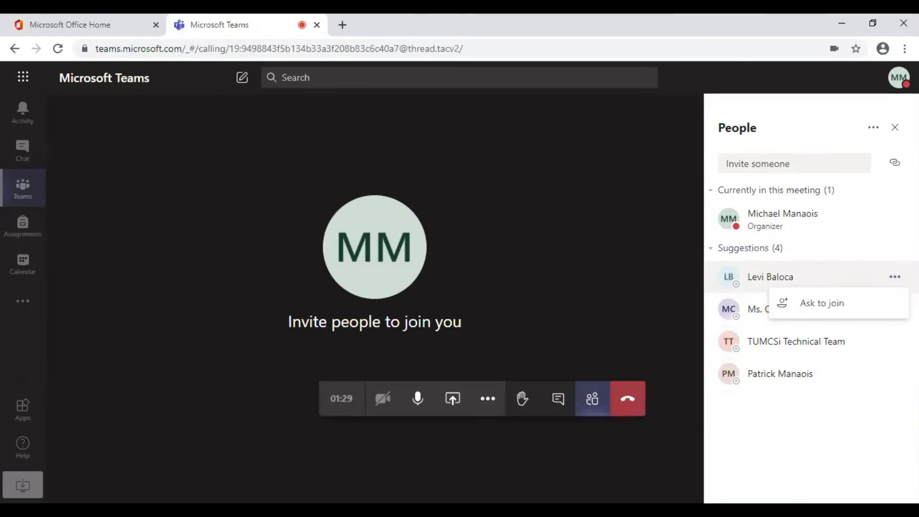
{"action": "left_click", "coordinate": [856, 304]}
{"action": "left_click", "coordinate": [894, 311]}
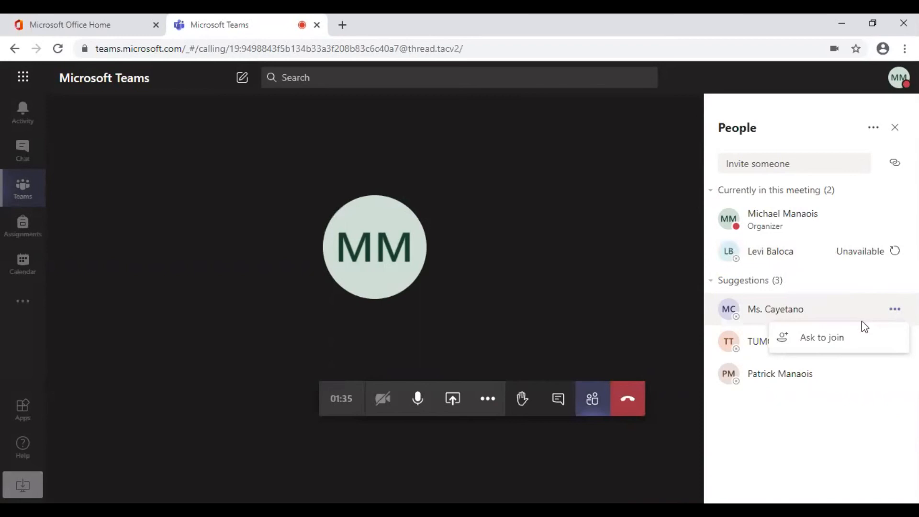
{"action": "left_click", "coordinate": [857, 343]}
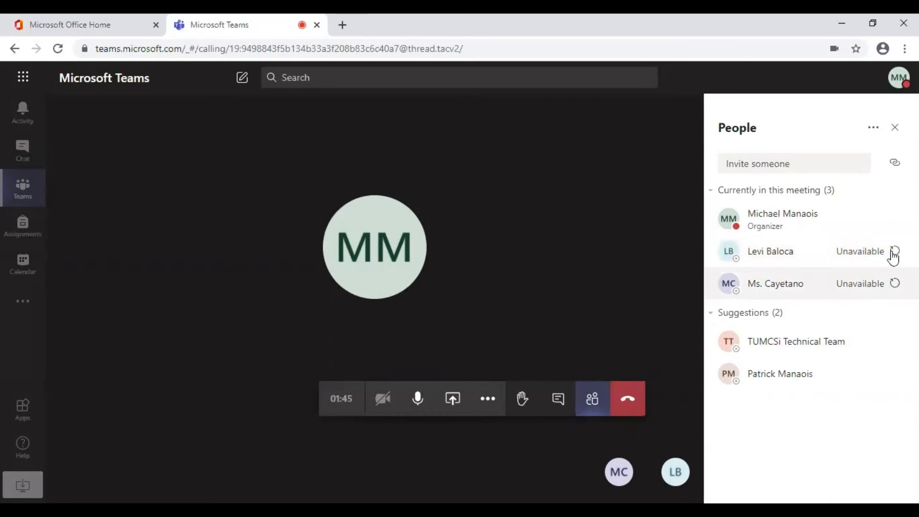
{"action": "mouse_move", "coordinate": [854, 334]}
{"action": "left_click", "coordinate": [895, 342]}
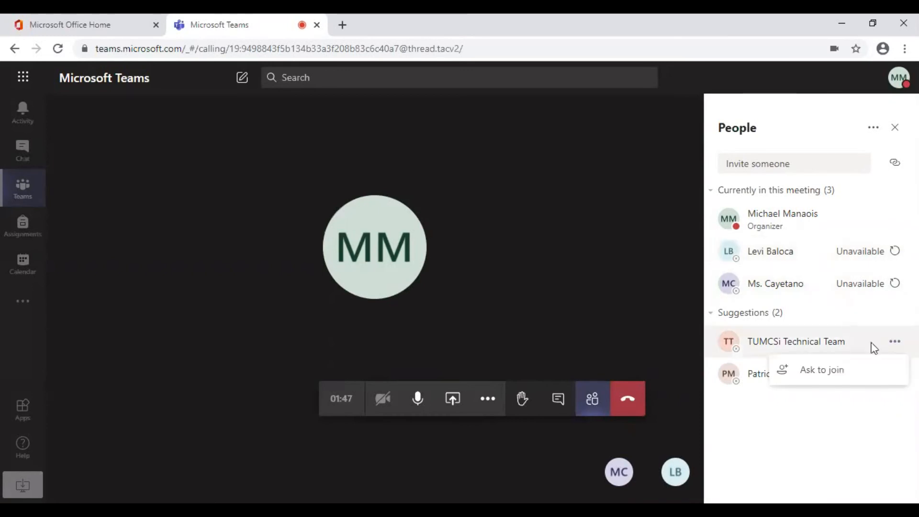
{"action": "left_click", "coordinate": [853, 370]}
{"action": "left_click", "coordinate": [895, 376]}
{"action": "left_click", "coordinate": [861, 404]}
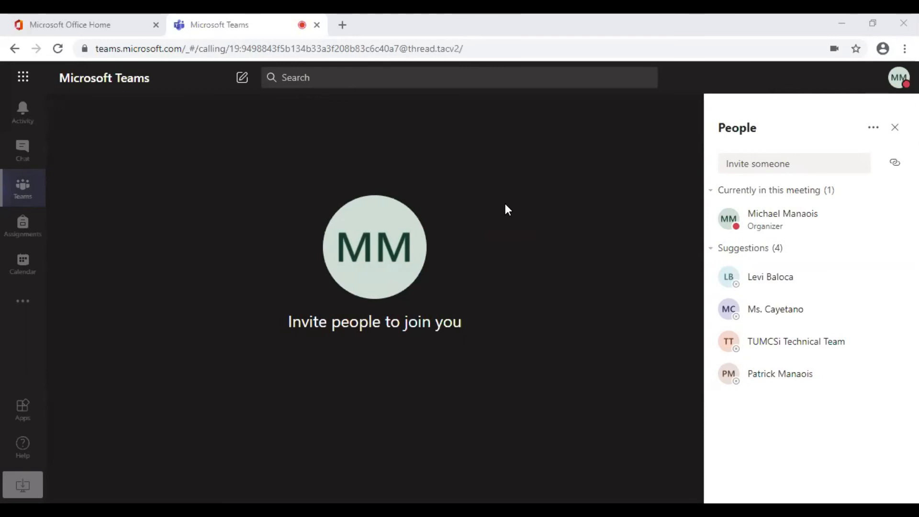
{"action": "mouse_move", "coordinate": [464, 231]}
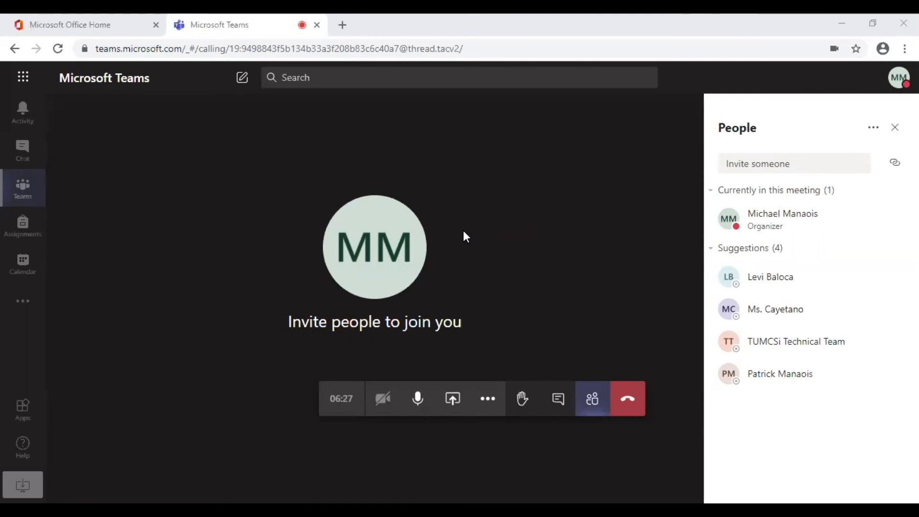
Step: Share Your Entire Screen through the Desktop/Window share option in the class meeting
{"action": "left_click", "coordinate": [453, 399]}
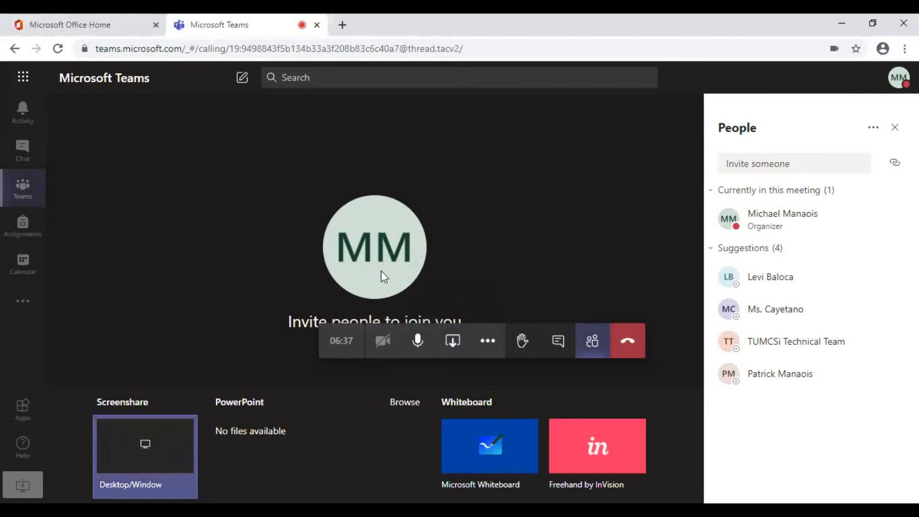
{"action": "left_click", "coordinate": [148, 449]}
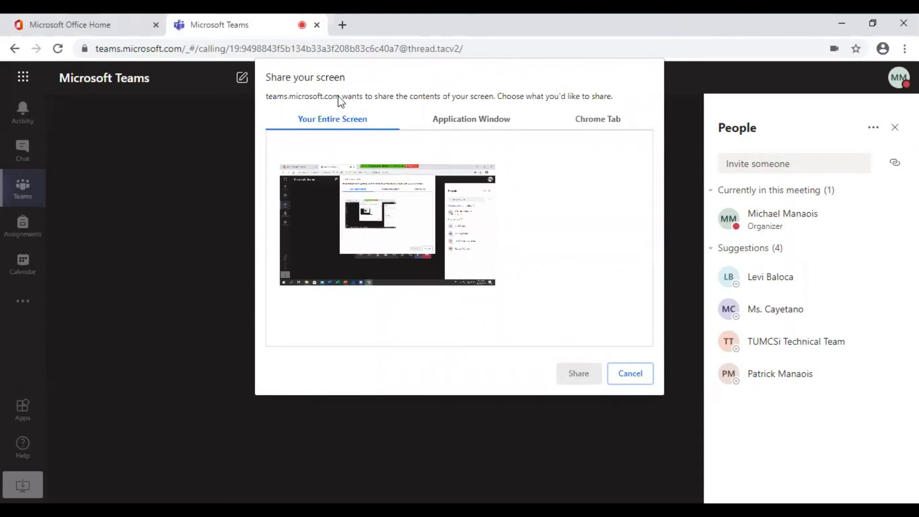
{"action": "left_click", "coordinate": [416, 204]}
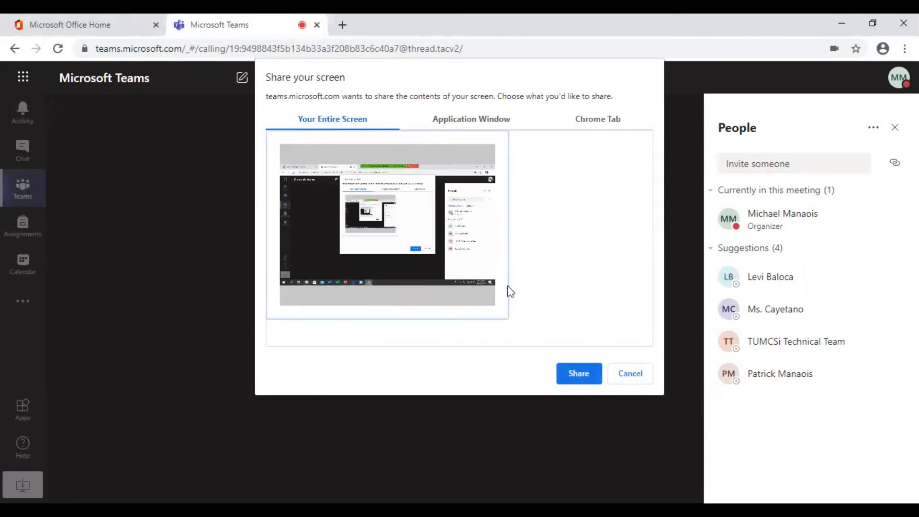
{"action": "left_click", "coordinate": [579, 375]}
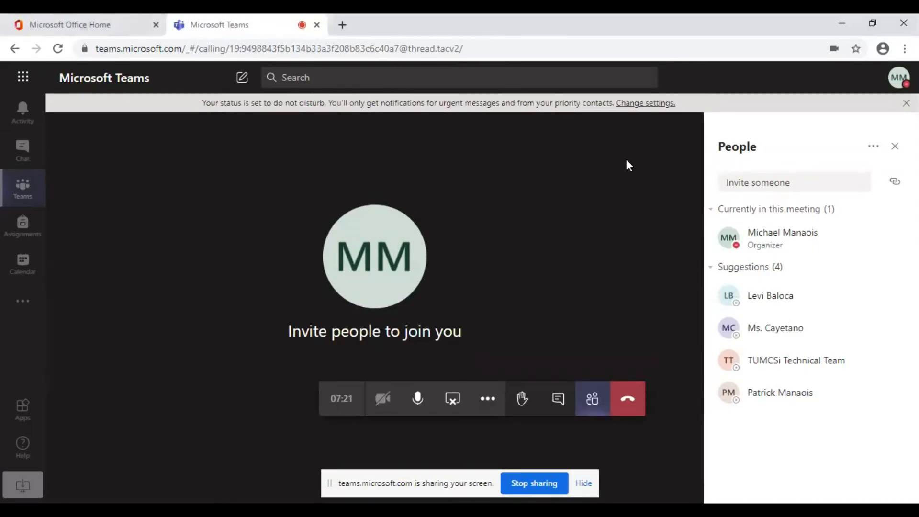
Step: Stop screen sharing from the call toolbar while staying in the meeting
{"action": "left_click", "coordinate": [456, 403]}
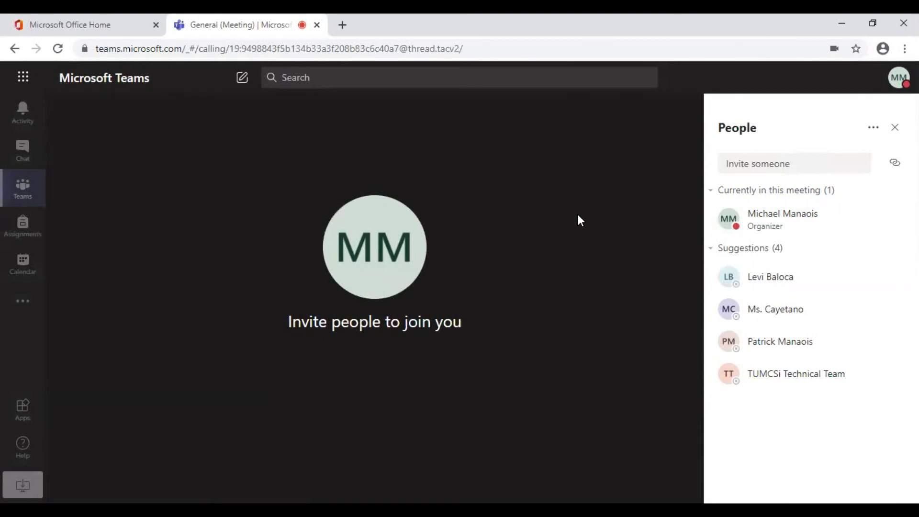
{"action": "mouse_move", "coordinate": [454, 433]}
{"action": "mouse_move", "coordinate": [607, 287]}
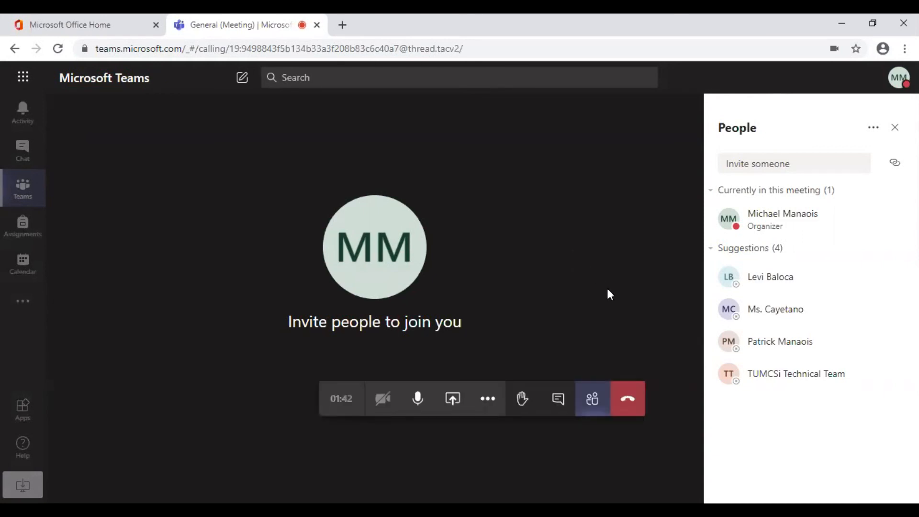
Step: Hang up, give the call five stars, and go back to the General channel
{"action": "left_click", "coordinate": [632, 407]}
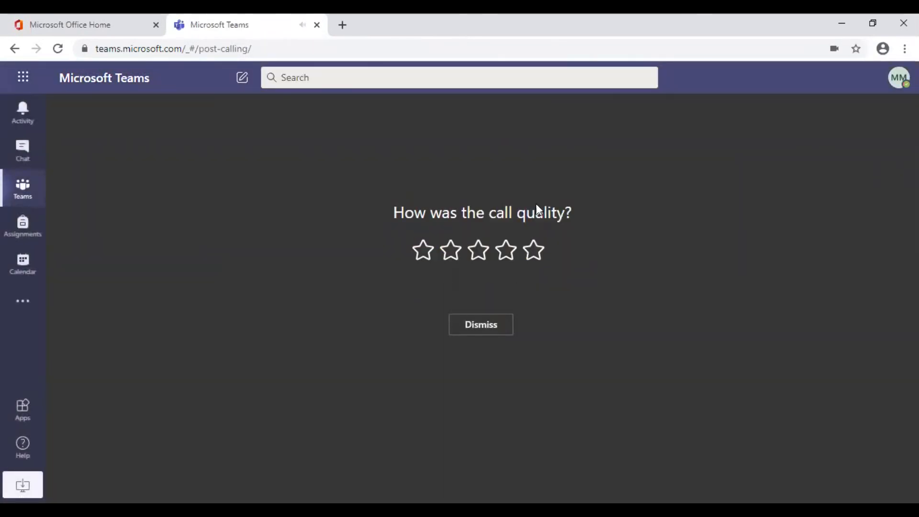
{"action": "left_click", "coordinate": [538, 250]}
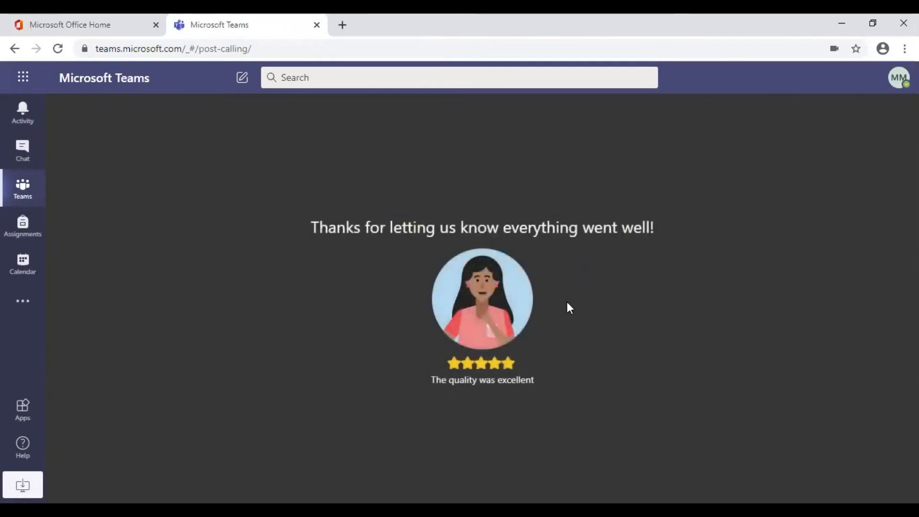
{"action": "left_click", "coordinate": [33, 187]}
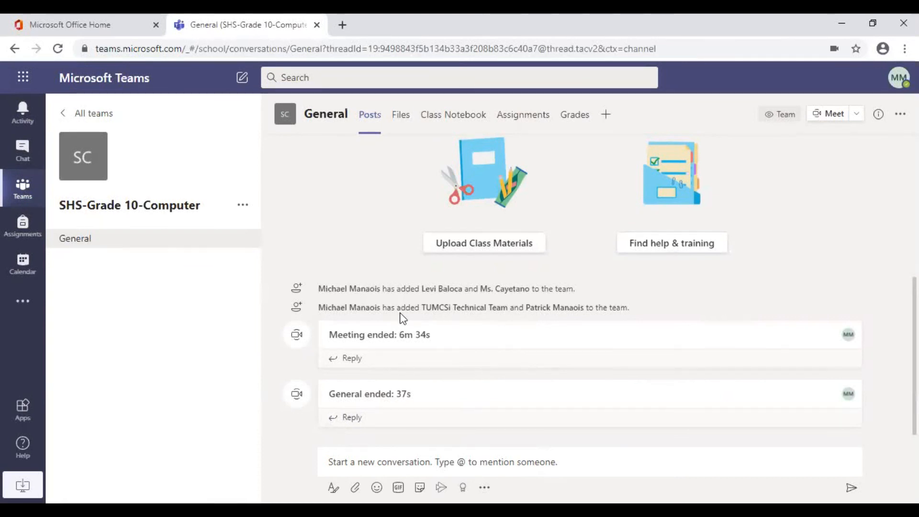
Step: Open the Grade 1 team from the teams overview and choose Meet now from its Meet dropdown
{"action": "left_click", "coordinate": [28, 192]}
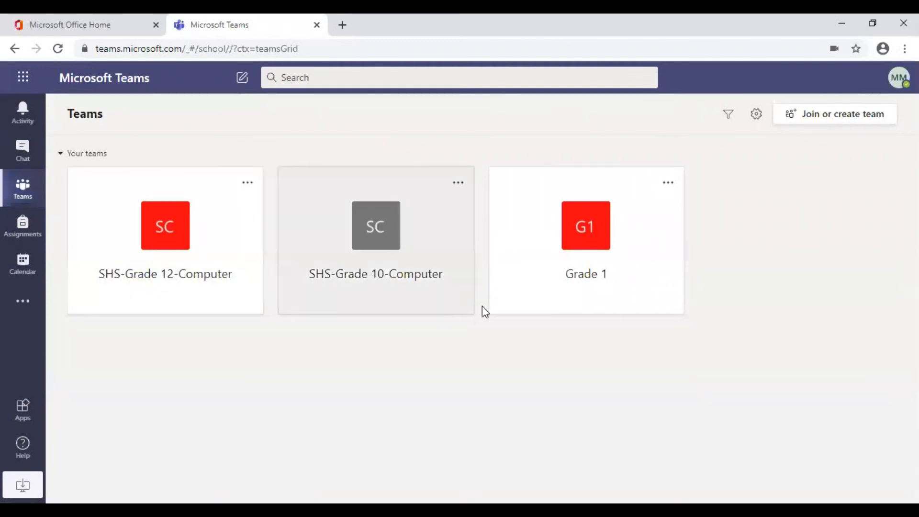
{"action": "left_click", "coordinate": [630, 222]}
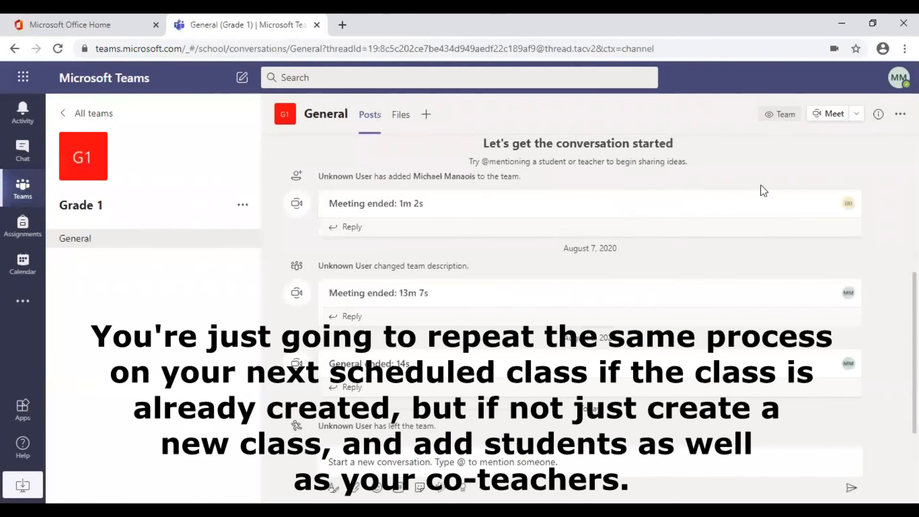
{"action": "left_click", "coordinate": [859, 121]}
{"action": "left_click", "coordinate": [810, 143]}
Step: Start the Grade 1 instant meeting and invite the TUMCSi Technical Team by searching 'tumcsi'
{"action": "left_click", "coordinate": [605, 409]}
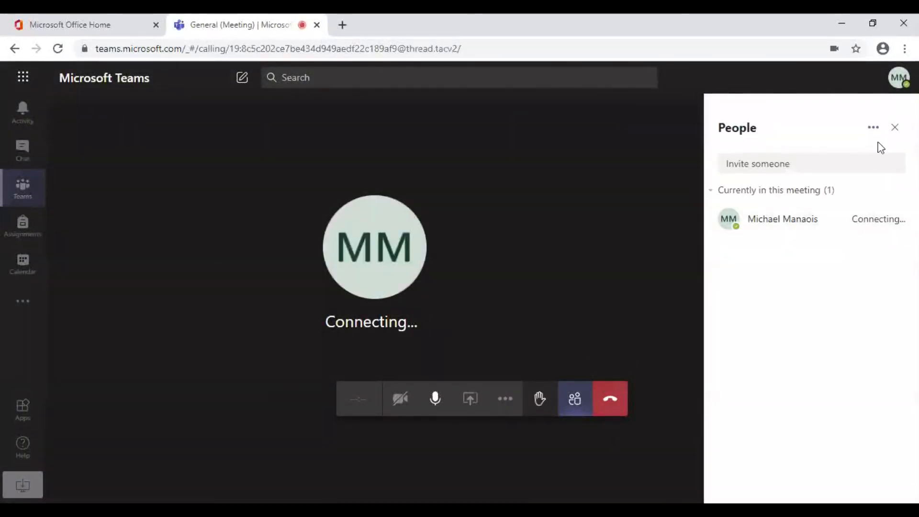
{"action": "left_click", "coordinate": [850, 166]}
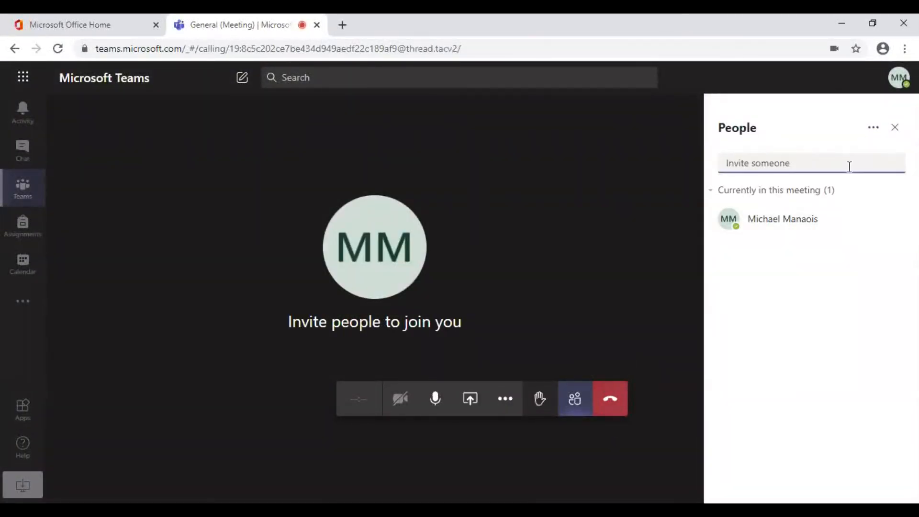
{"action": "type", "text": "tumcsi"}
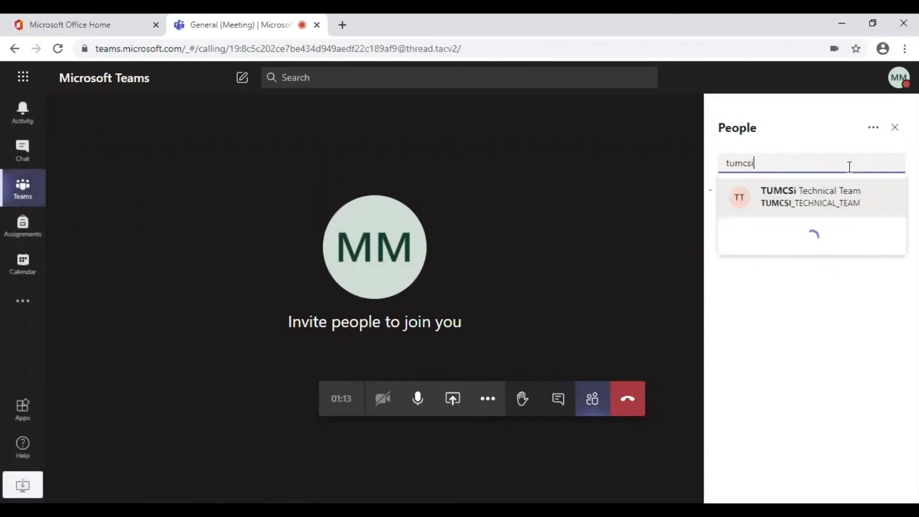
{"action": "left_click", "coordinate": [848, 195]}
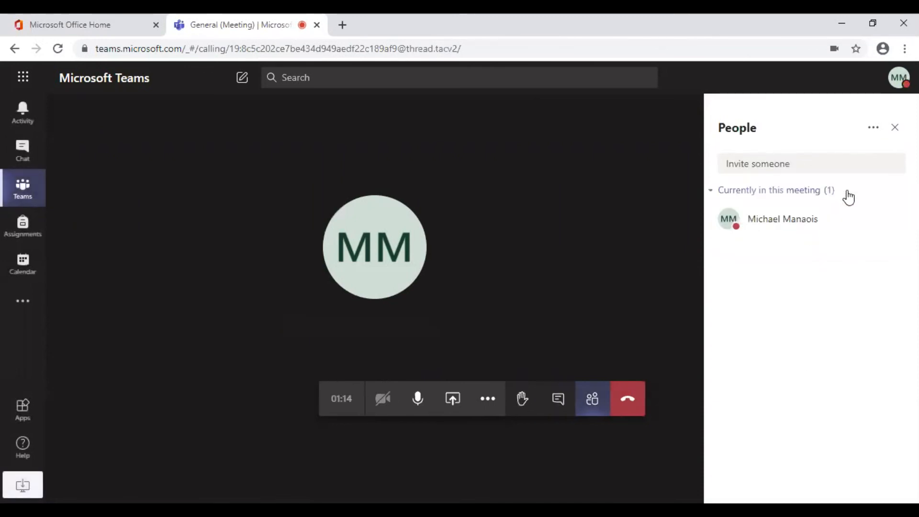
Step: Search for another member by surname and invite them to the call
{"action": "left_click", "coordinate": [831, 162]}
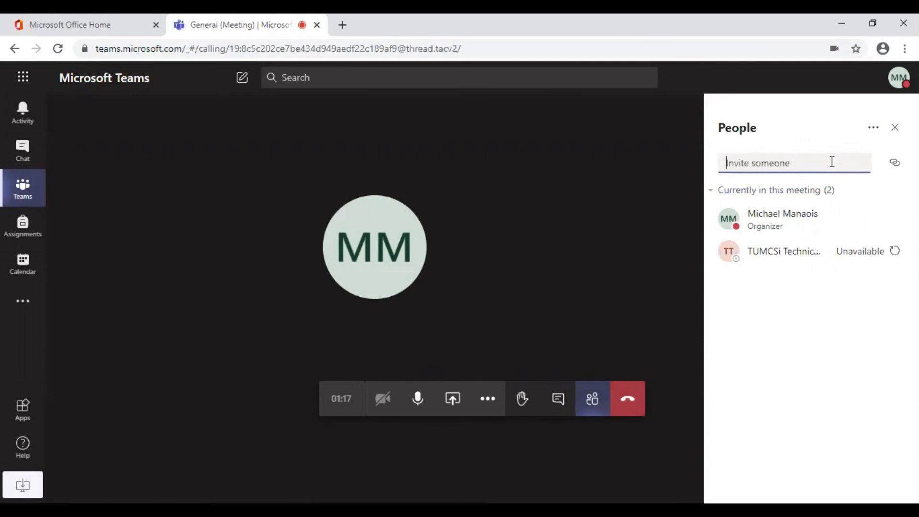
{"action": "type", "text": "manaois"}
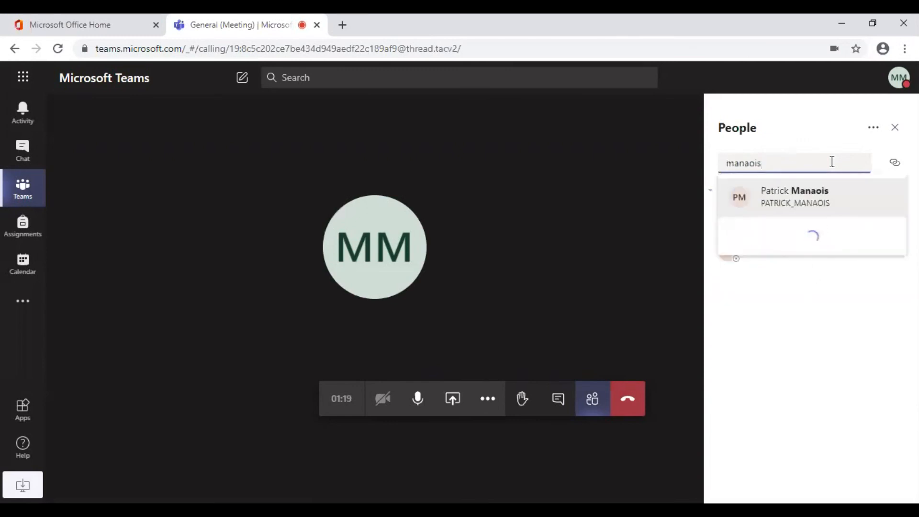
{"action": "left_click", "coordinate": [814, 201]}
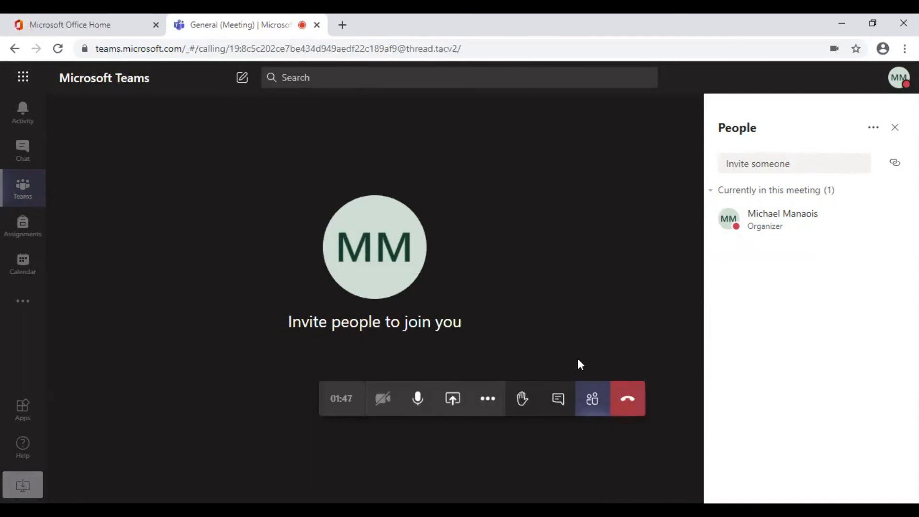
Step: Hang up the Grade 1 meeting, rate it two stars, and return to the teams overview
{"action": "left_click", "coordinate": [629, 402]}
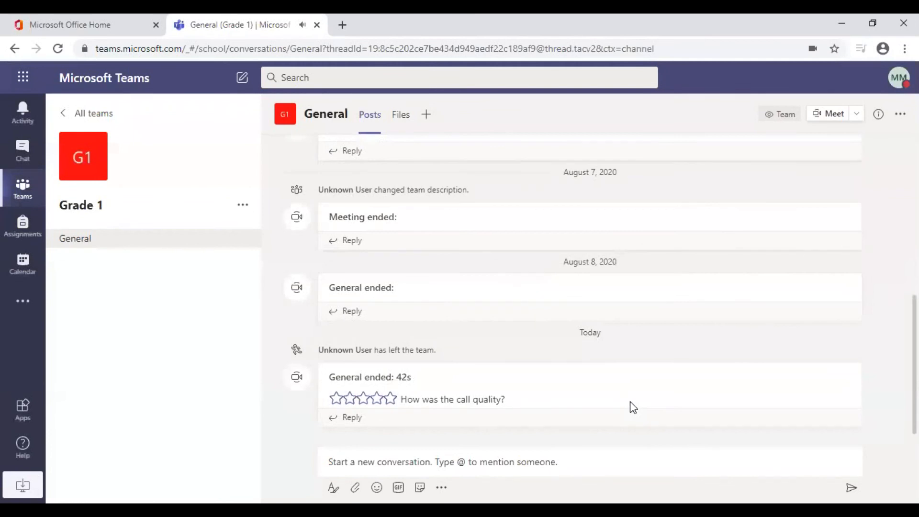
{"action": "left_click", "coordinate": [350, 399]}
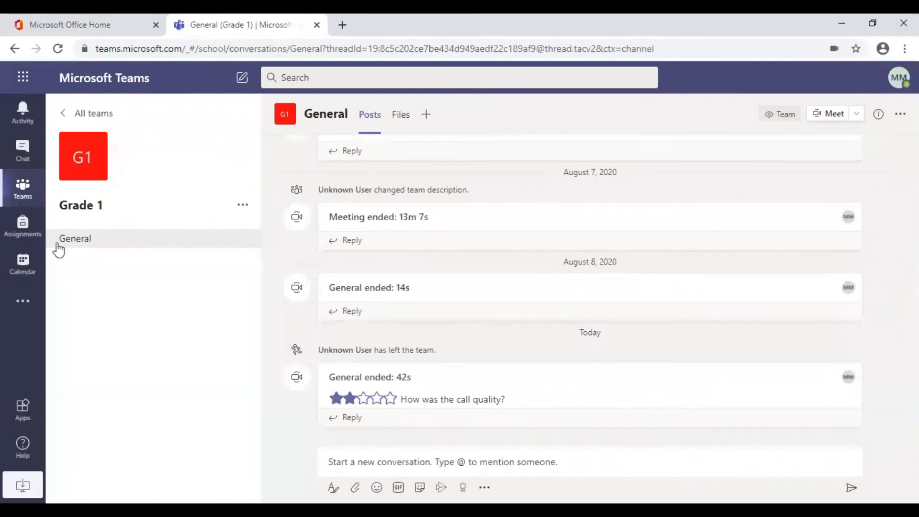
{"action": "left_click", "coordinate": [22, 190]}
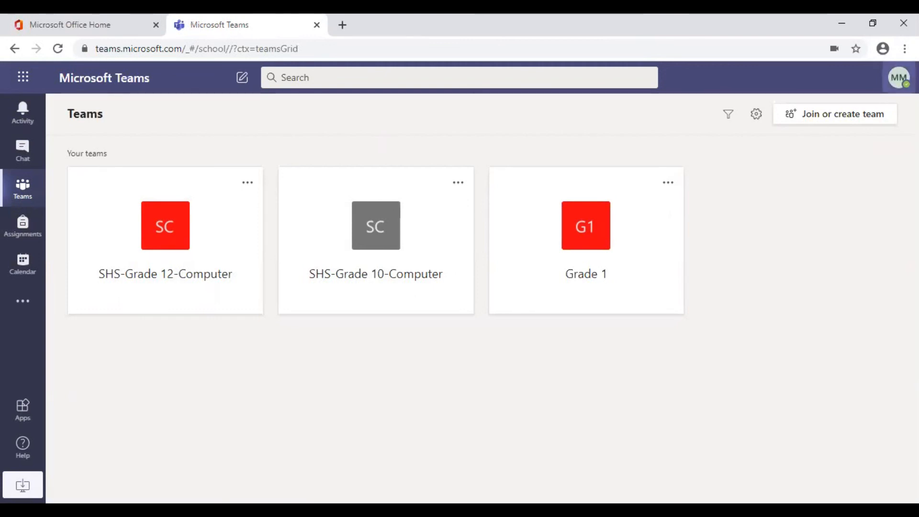
Step: Sign out of Teams from the profile avatar menu
{"action": "left_click", "coordinate": [899, 78]}
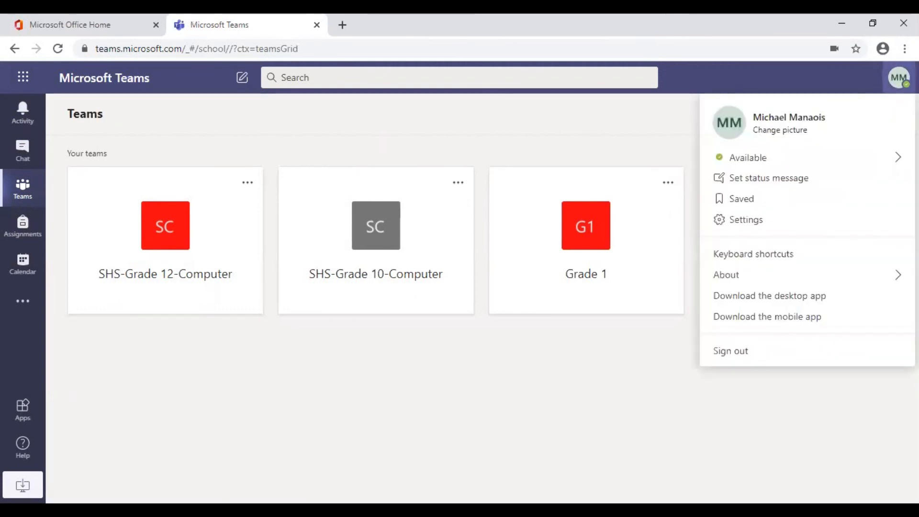
{"action": "left_click", "coordinate": [749, 354]}
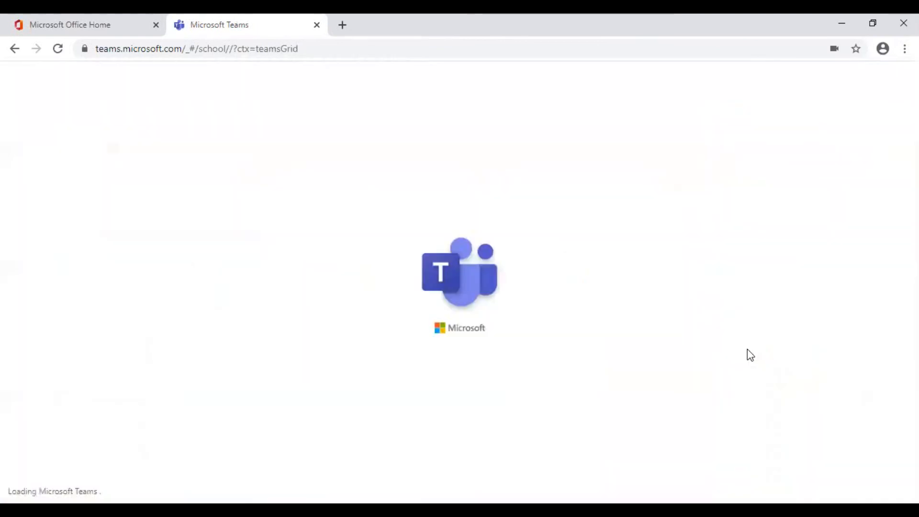